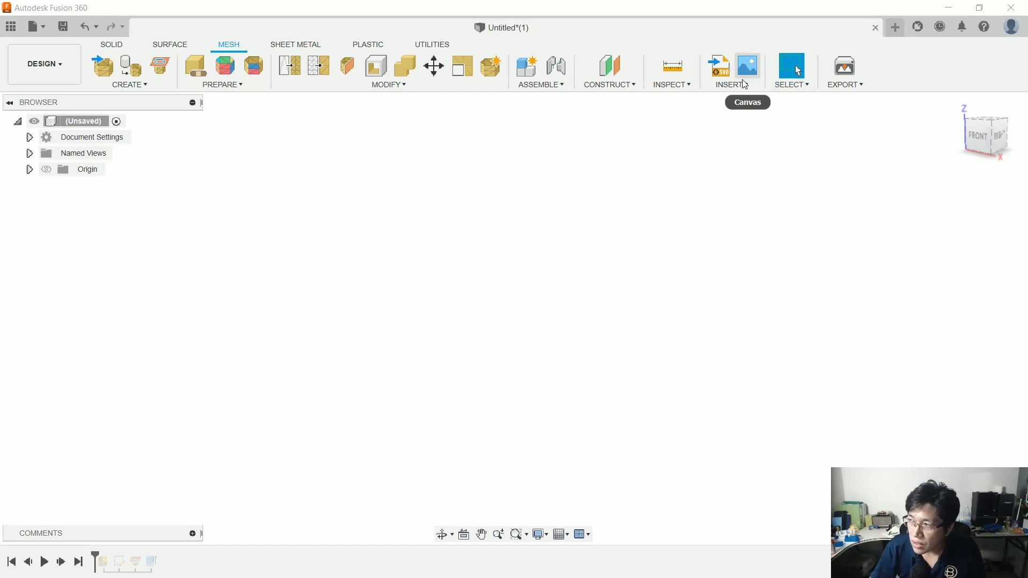
Roll the timeline past the mesh feature and make the statue mesh visible.
{"action": "left_click", "coordinate": [731, 84]}
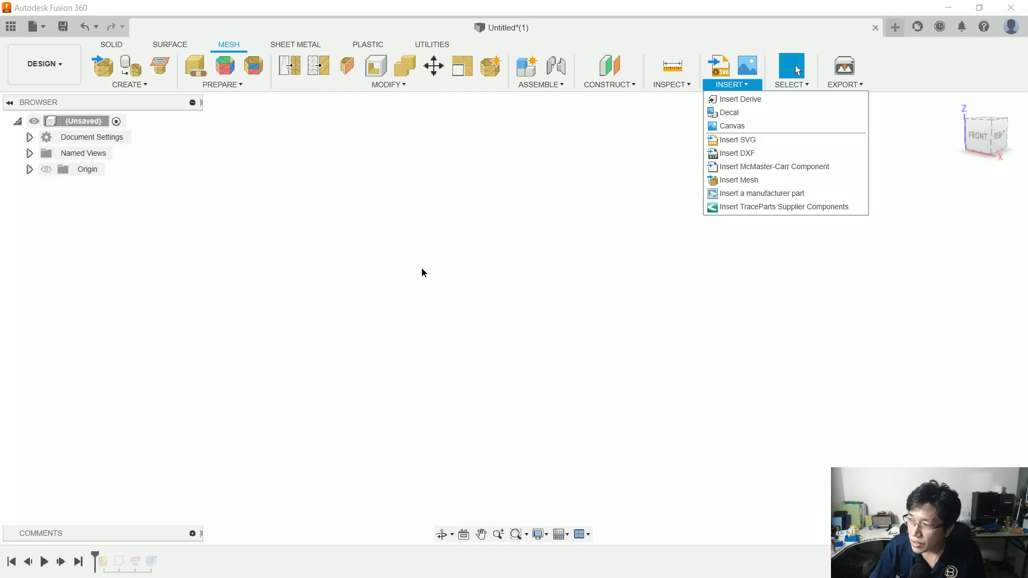
{"action": "left_click_drag", "start_coordinate": [106, 555], "coordinate": [109, 556]}
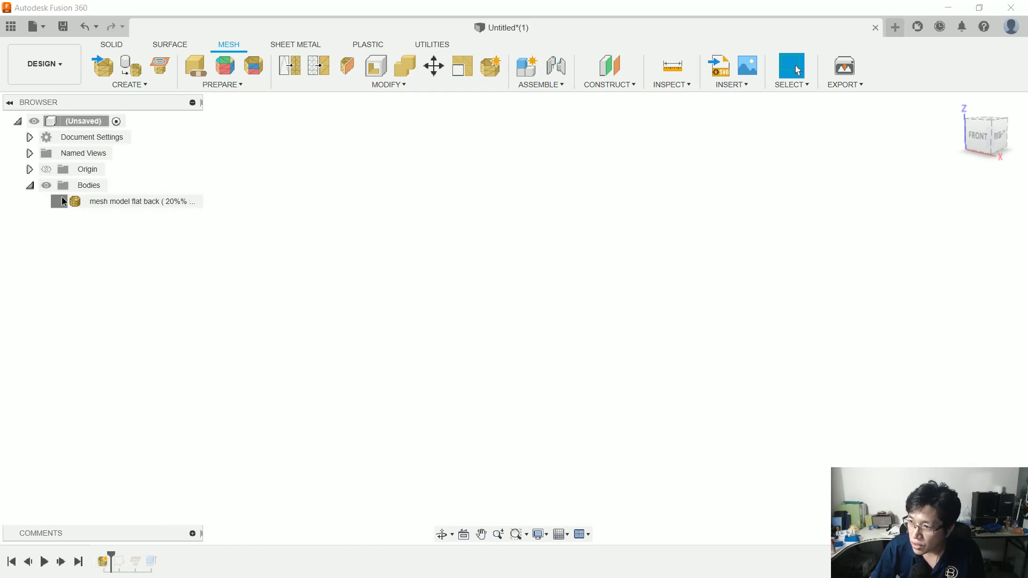
{"action": "left_click", "coordinate": [58, 201]}
{"action": "left_click", "coordinate": [454, 353]}
{"action": "left_click", "coordinate": [163, 554]}
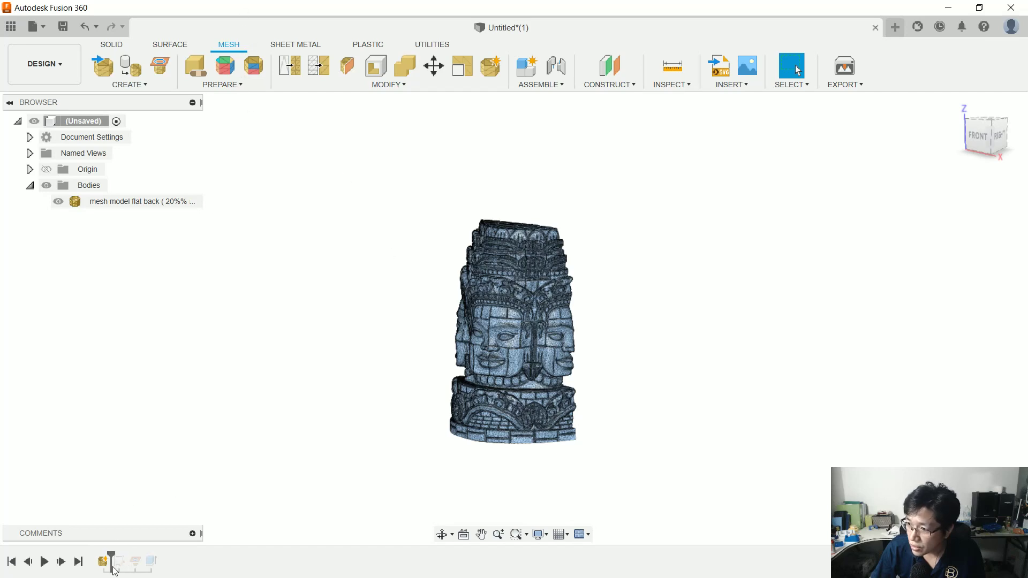
Delete the two later timeline features, confirming removal of the referenced one.
{"action": "right_click", "coordinate": [117, 563]}
{"action": "left_click", "coordinate": [142, 510]}
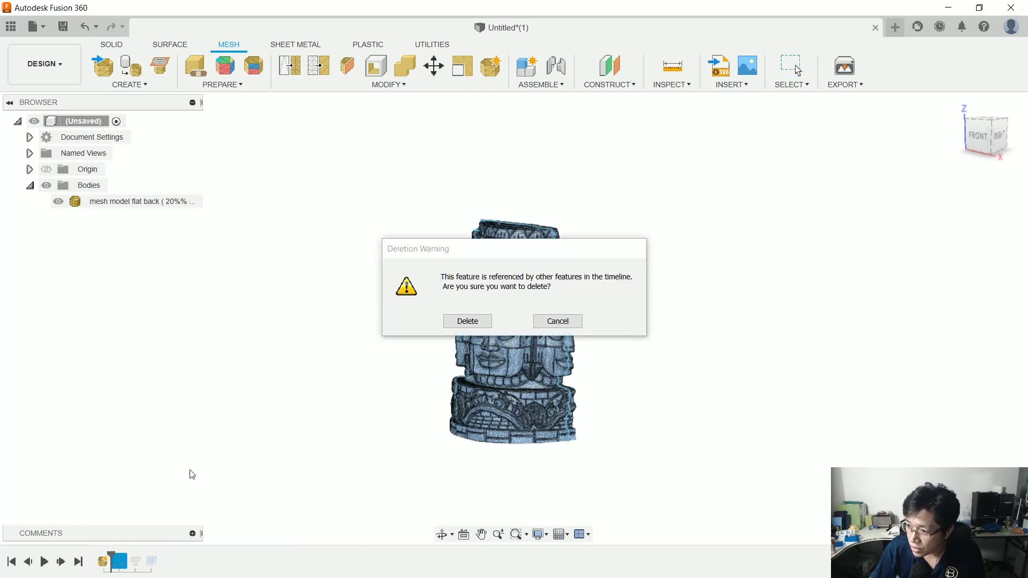
{"action": "left_click", "coordinate": [447, 323]}
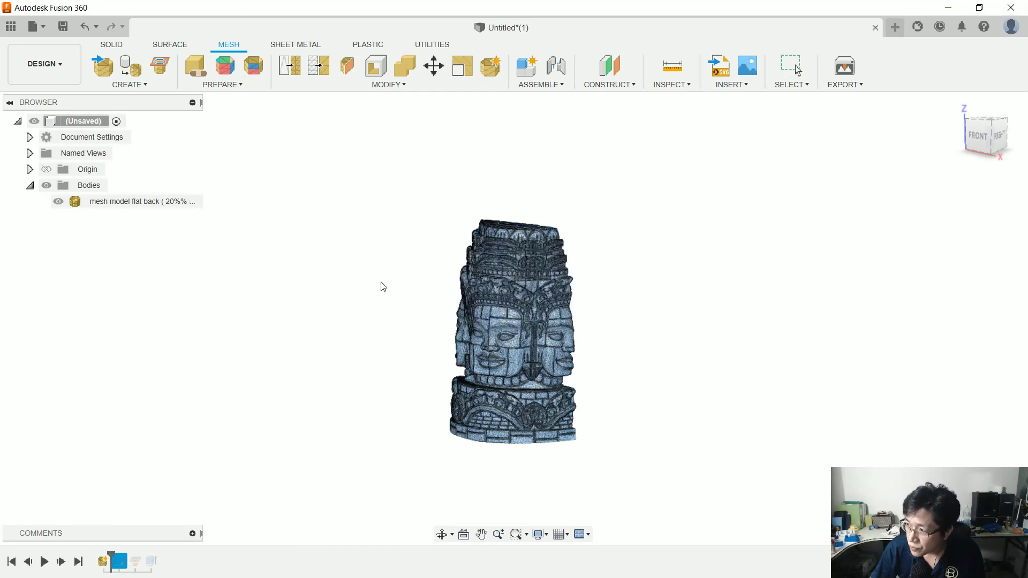
{"action": "right_click", "coordinate": [124, 560]}
{"action": "left_click", "coordinate": [161, 515]}
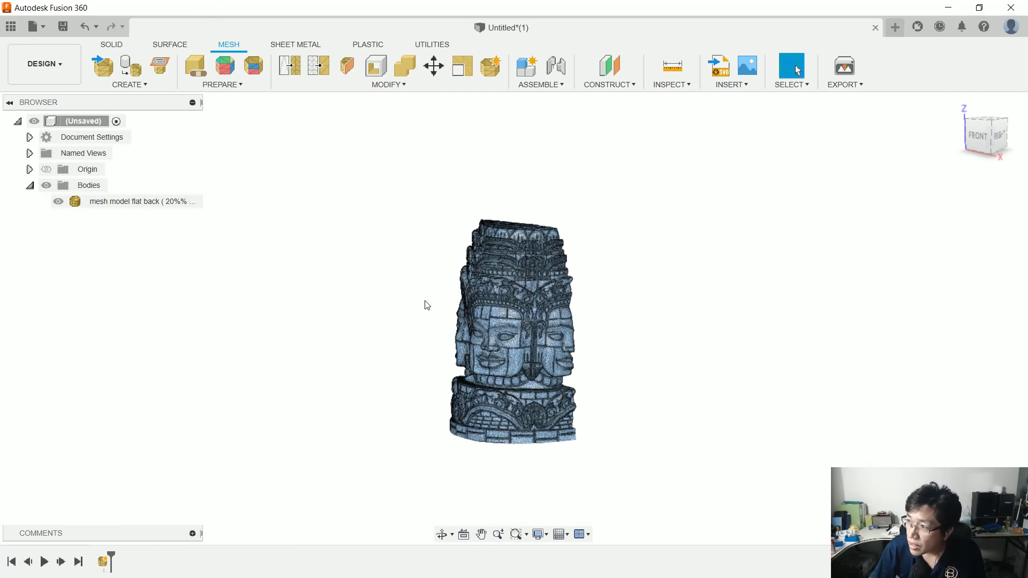
Create Sketch3 by cutting a section plane through the statue mesh, offset into the body.
{"action": "left_click", "coordinate": [475, 309]}
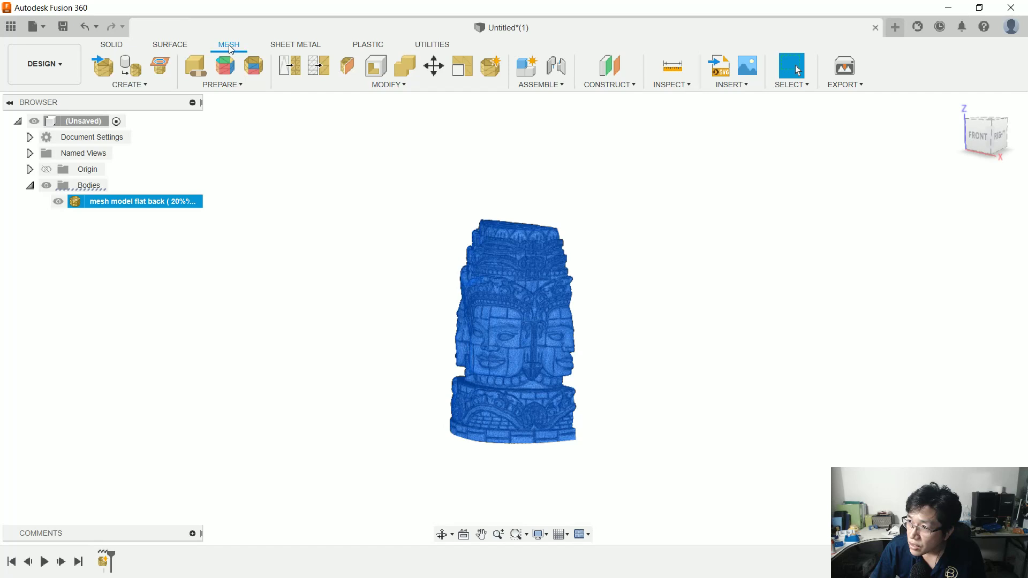
{"action": "left_click", "coordinate": [166, 68]}
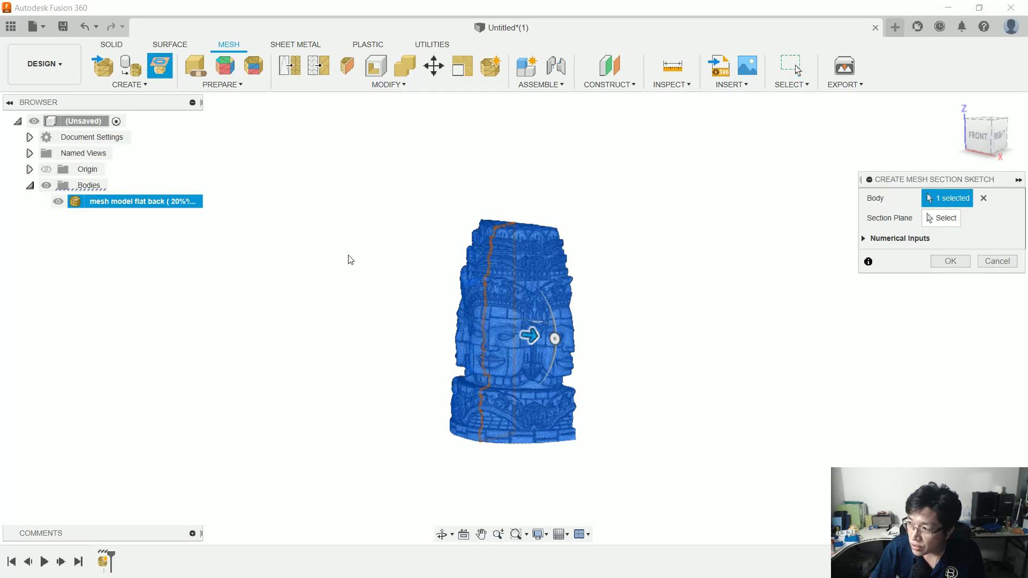
{"action": "left_click", "coordinate": [952, 221]}
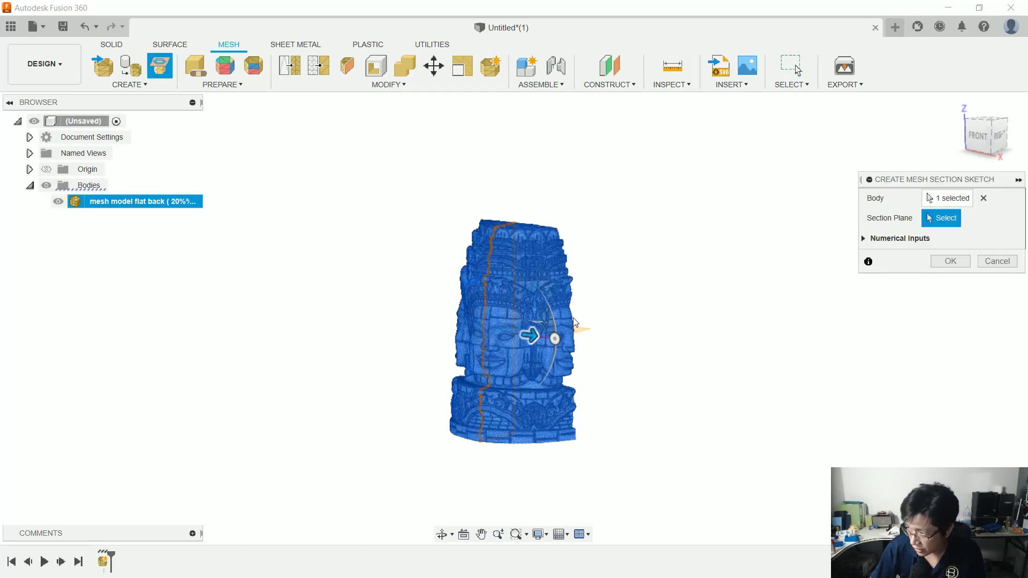
{"action": "left_click", "coordinate": [535, 314]}
{"action": "middle_click_drag", "start_coordinate": [535, 314], "coordinate": [612, 323], "text": "shift"}
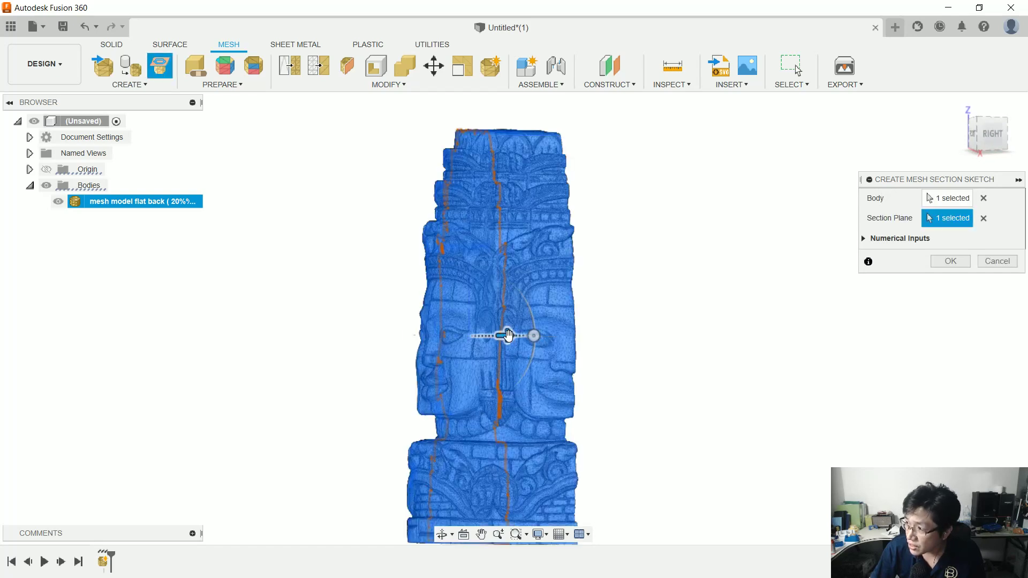
{"action": "left_click_drag", "start_coordinate": [508, 336], "coordinate": [551, 336]}
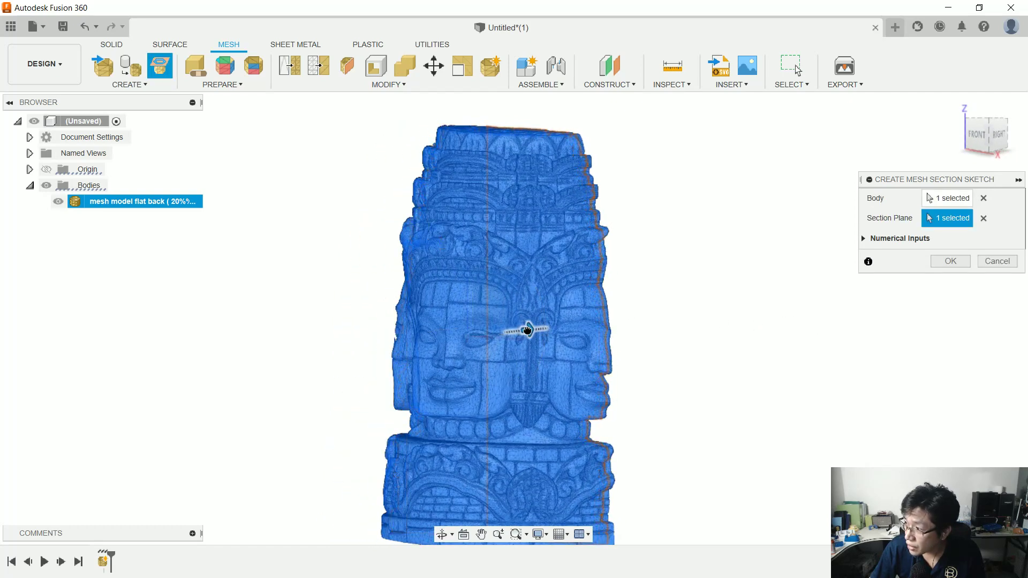
{"action": "left_click_drag", "start_coordinate": [528, 331], "coordinate": [526, 330]}
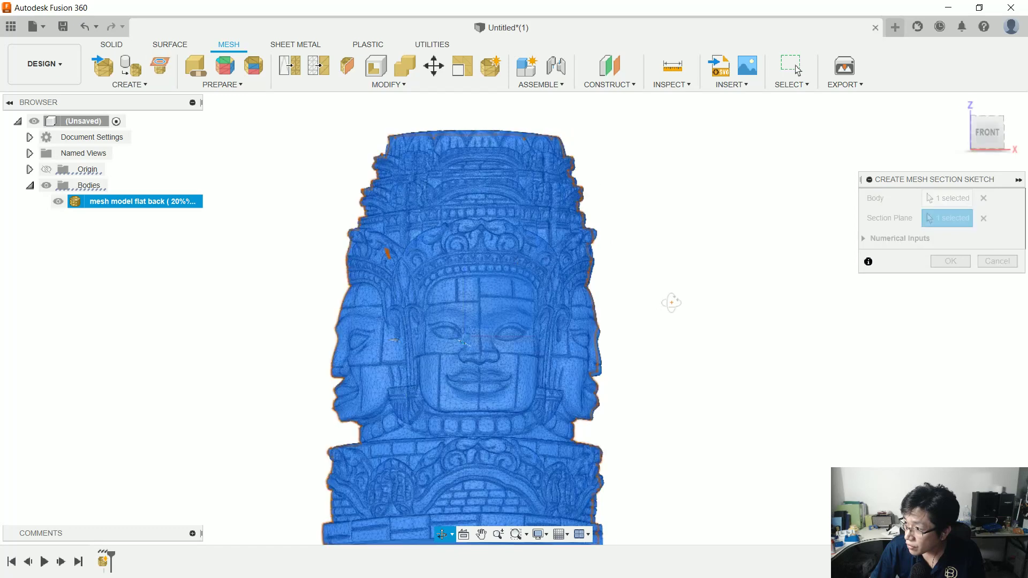
{"action": "left_click", "coordinate": [936, 262]}
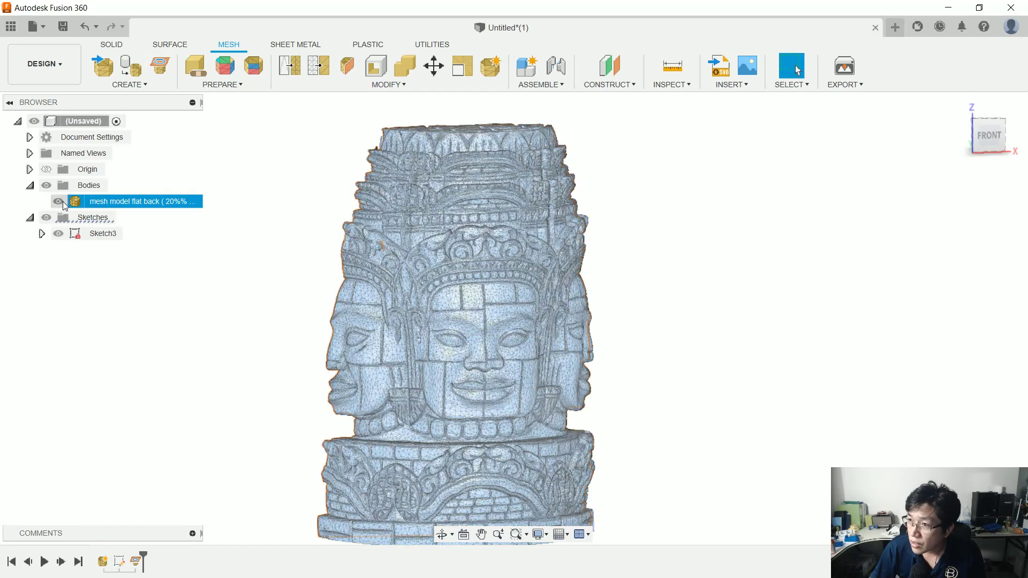
Hide the statue mesh and open Sketch3 for editing with the CREATE tools shown.
{"action": "left_click", "coordinate": [59, 202]}
{"action": "scroll", "coordinate": [281, 339], "scroll_direction": "down", "scroll_amount": 2}
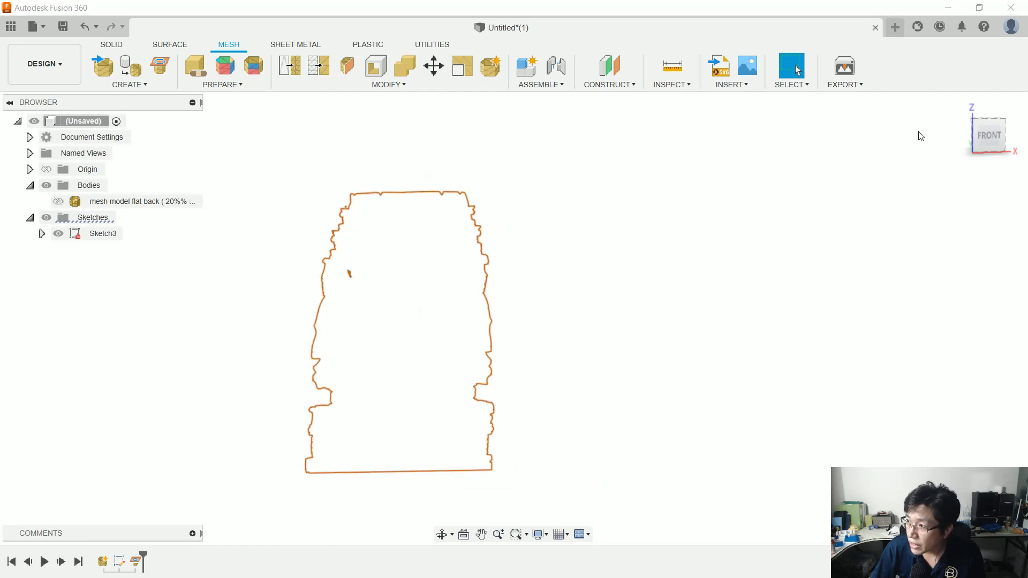
{"action": "left_click", "coordinate": [43, 234]}
{"action": "right_click", "coordinate": [80, 232]}
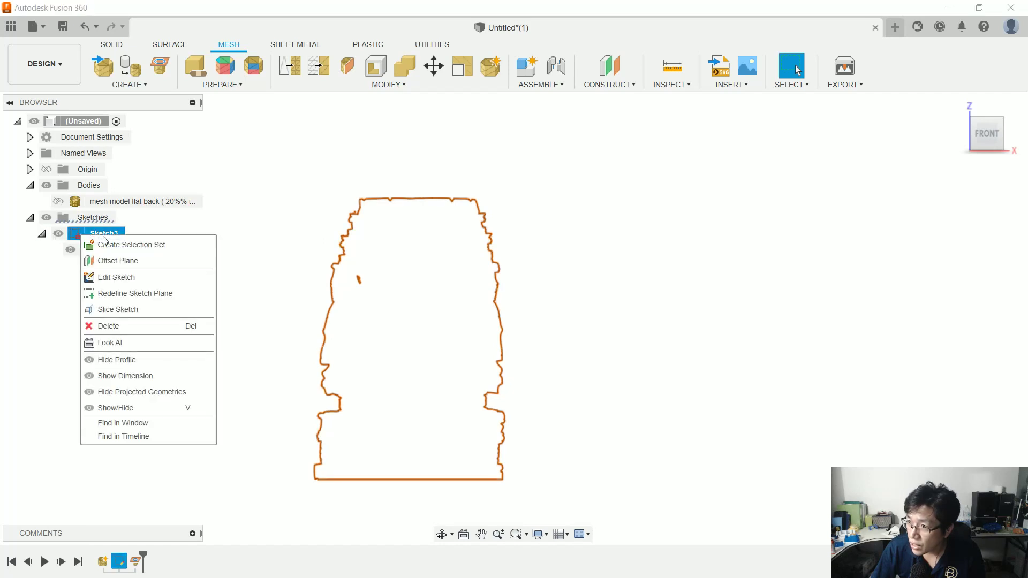
{"action": "left_click", "coordinate": [143, 277]}
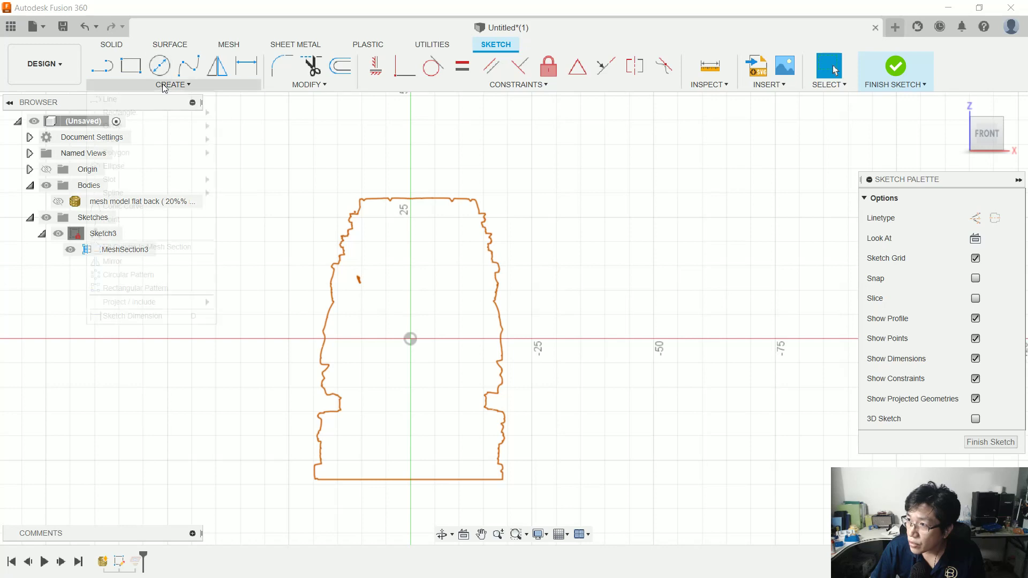
{"action": "left_click", "coordinate": [161, 83]}
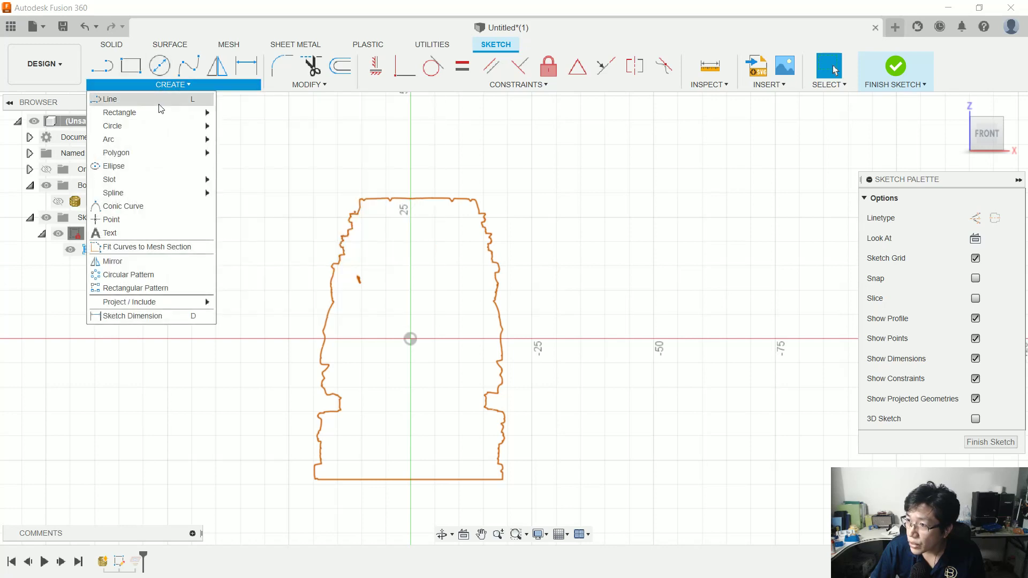
Preview a spline fitted to MeshSection3 at 1 mm tolerance, showing 1.066 mm maximum deviation.
{"action": "left_click", "coordinate": [150, 247]}
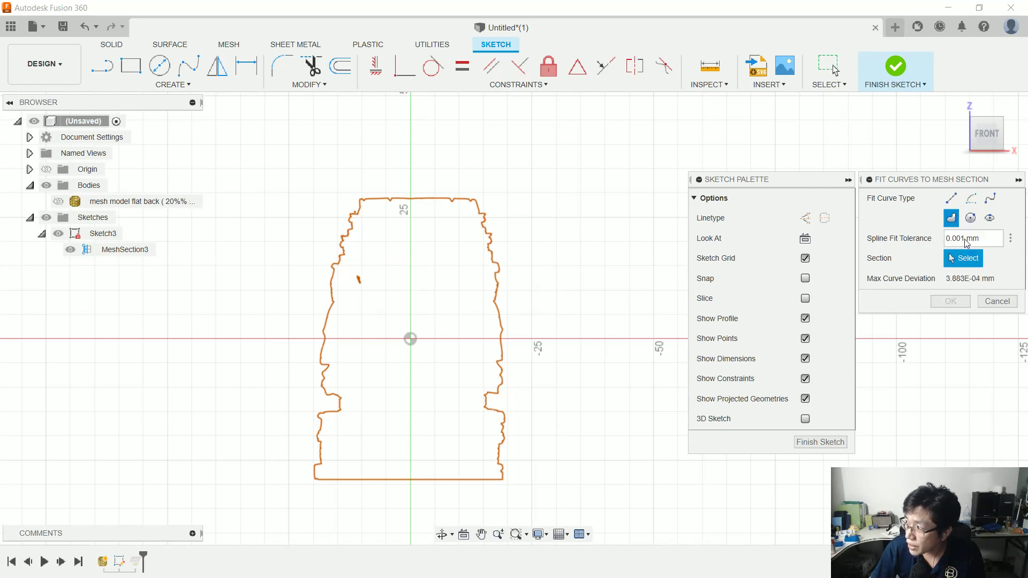
{"action": "left_click_drag", "start_coordinate": [965, 240], "coordinate": [954, 241]}
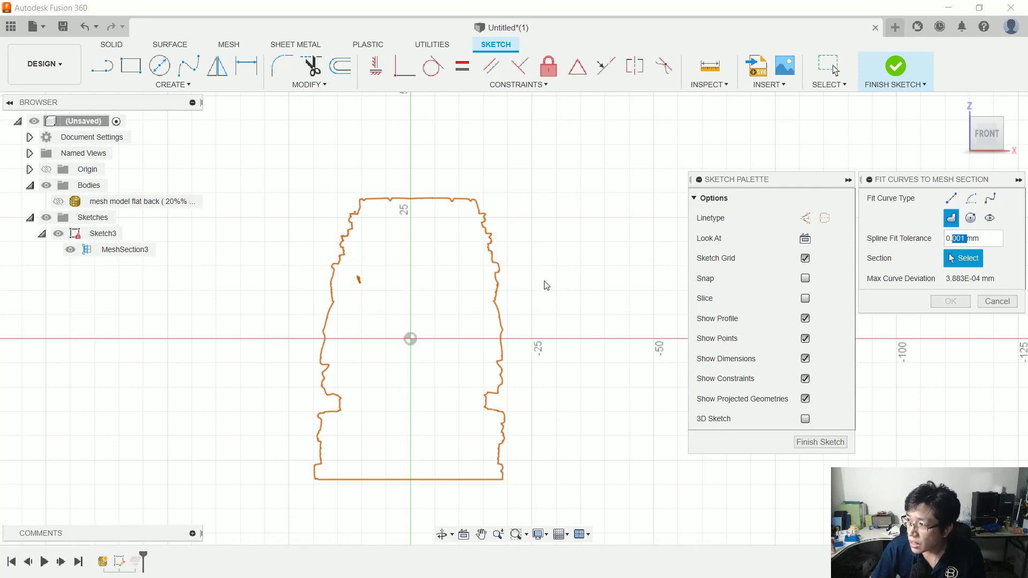
{"action": "left_click", "coordinate": [975, 238]}
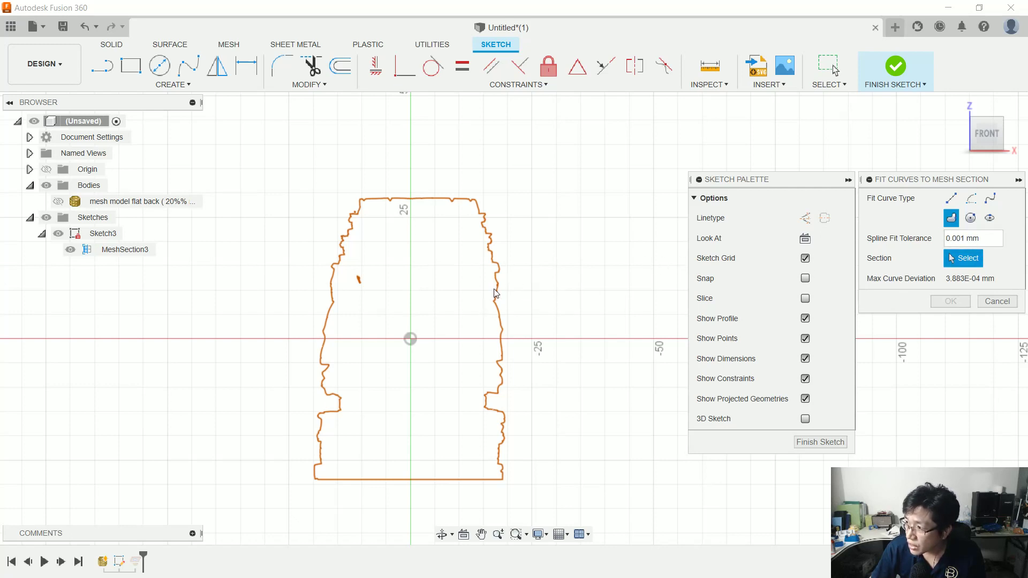
{"action": "left_click", "coordinate": [70, 251]}
{"action": "left_click", "coordinate": [69, 250]}
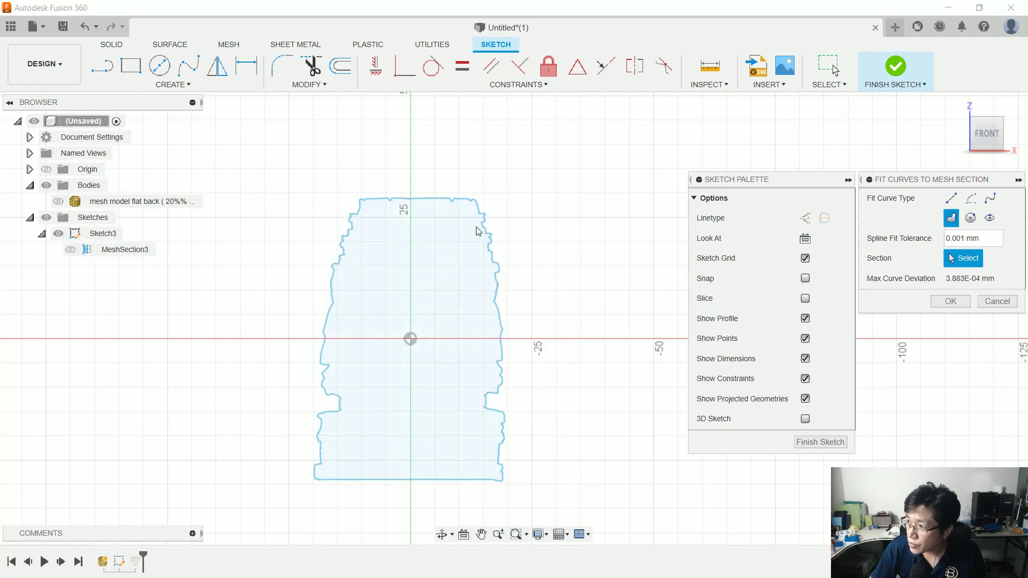
{"action": "left_click", "coordinate": [70, 250]}
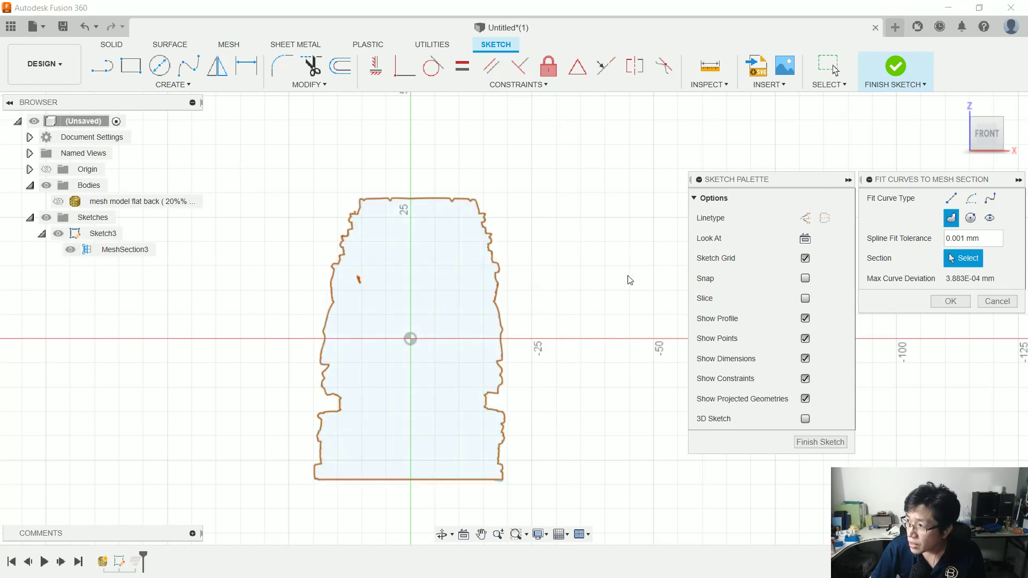
{"action": "double_click", "coordinate": [964, 238]}
{"action": "key", "text": "BackSpace"}
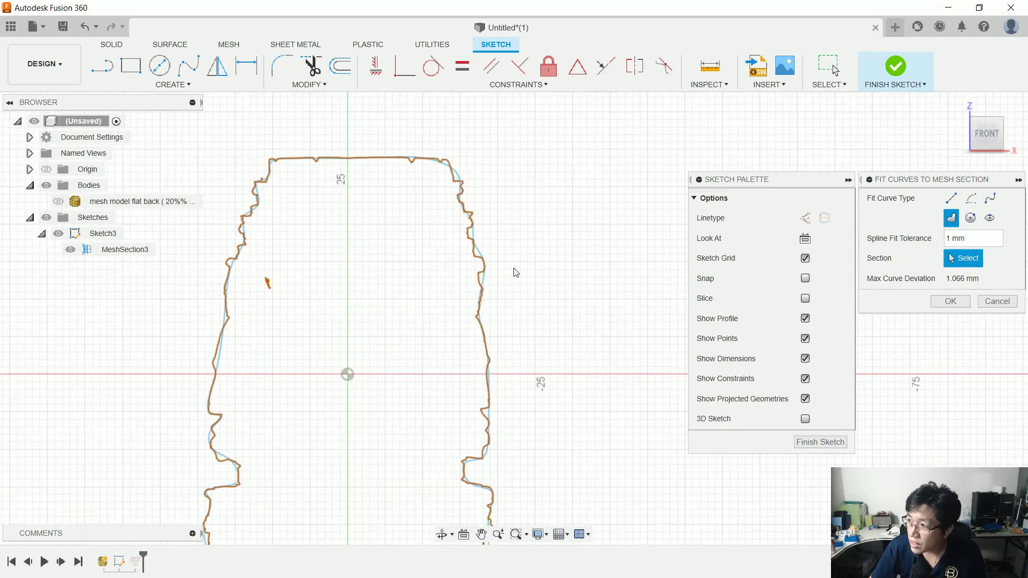
{"action": "scroll", "coordinate": [321, 299], "scroll_direction": "up", "scroll_amount": 5}
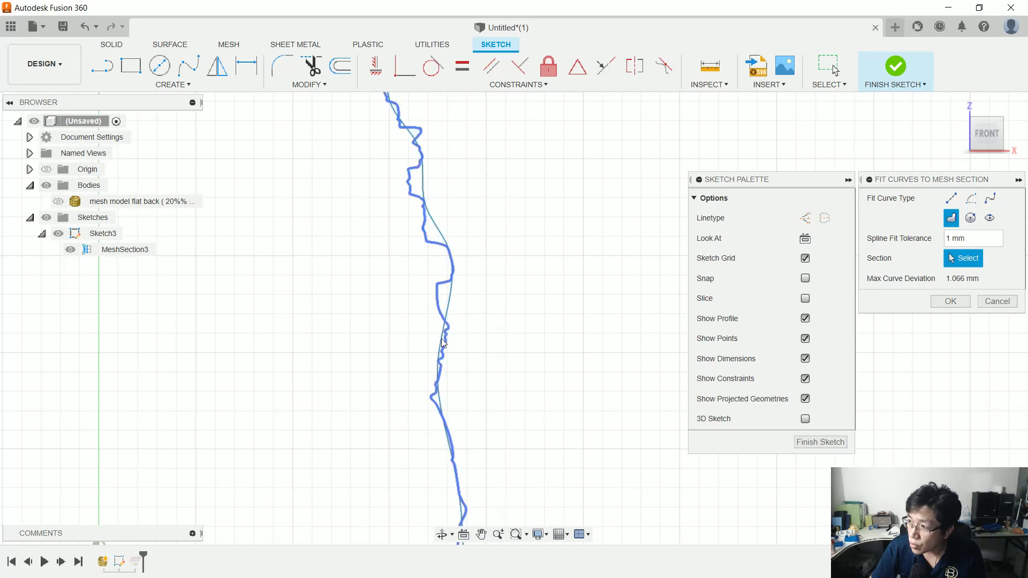
{"action": "scroll", "coordinate": [608, 355], "scroll_direction": "down", "scroll_amount": 3}
{"action": "scroll", "coordinate": [486, 298], "scroll_direction": "down", "scroll_amount": 3}
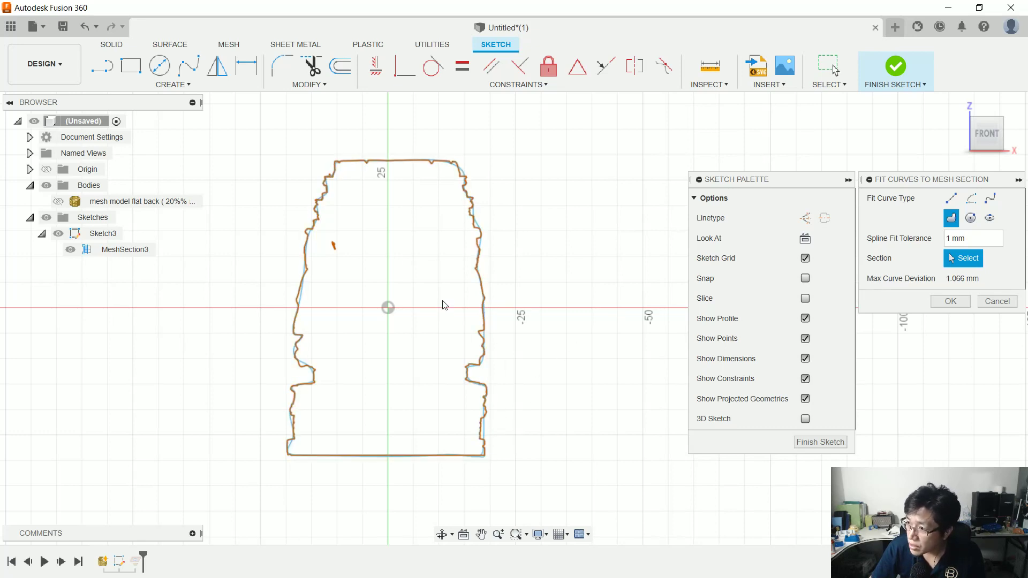
Cancel the curve fitting and reselect MeshSection3 and Sketch3 in the browser.
{"action": "left_click", "coordinate": [997, 301]}
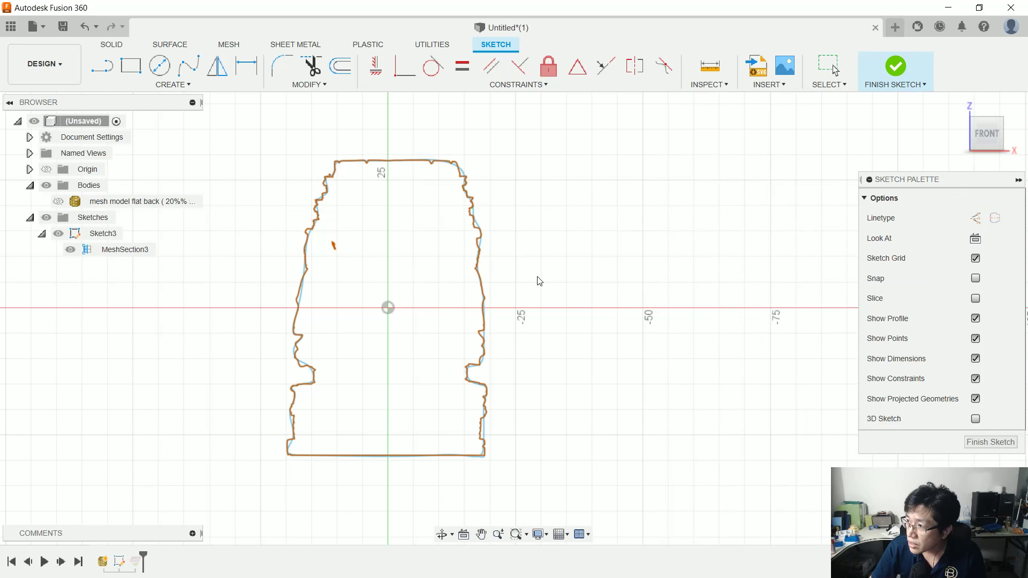
{"action": "key", "text": "Escape"}
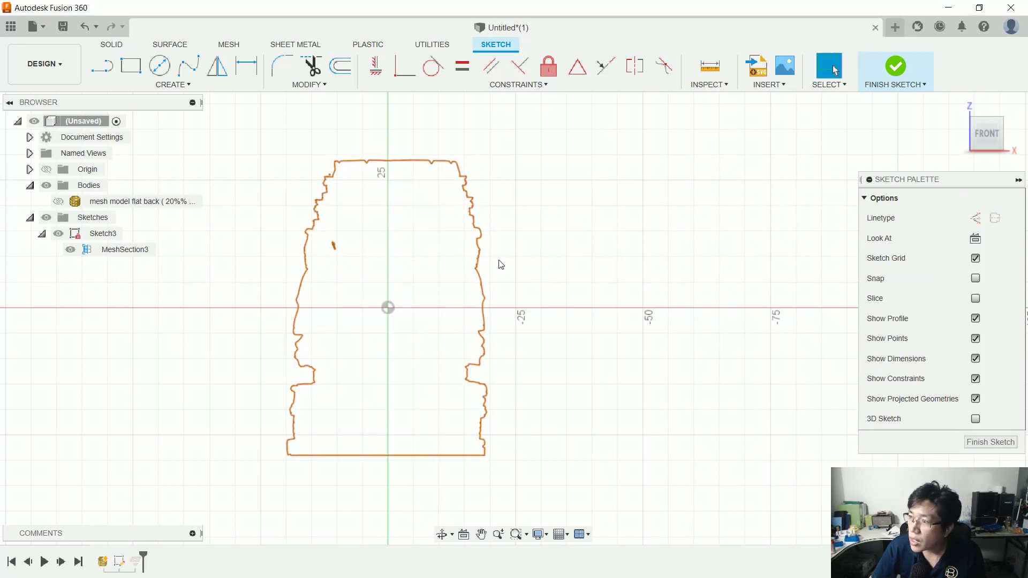
{"action": "scroll", "coordinate": [483, 235], "scroll_direction": "up", "scroll_amount": 5}
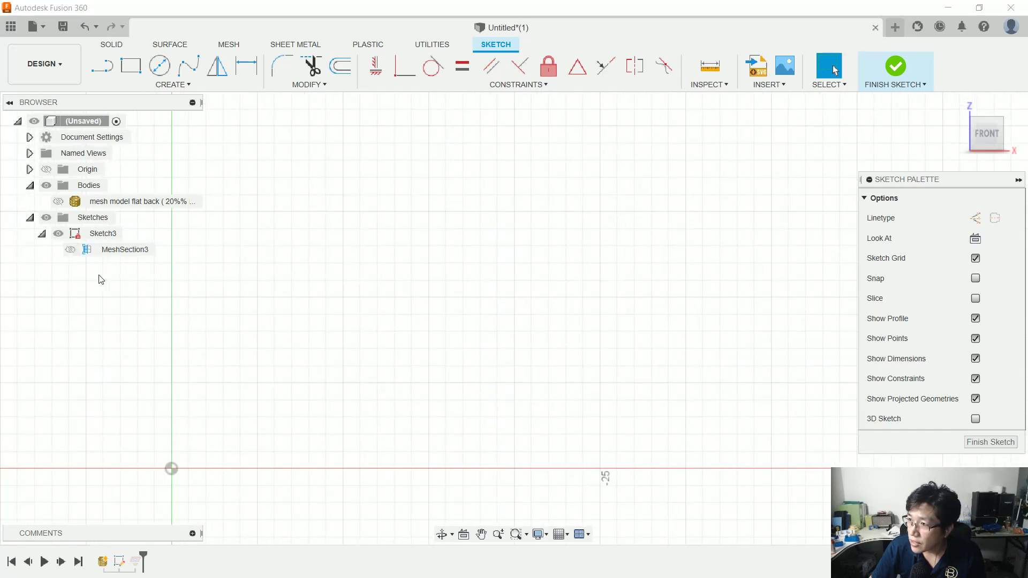
{"action": "left_click", "coordinate": [78, 252]}
{"action": "left_click", "coordinate": [516, 290]}
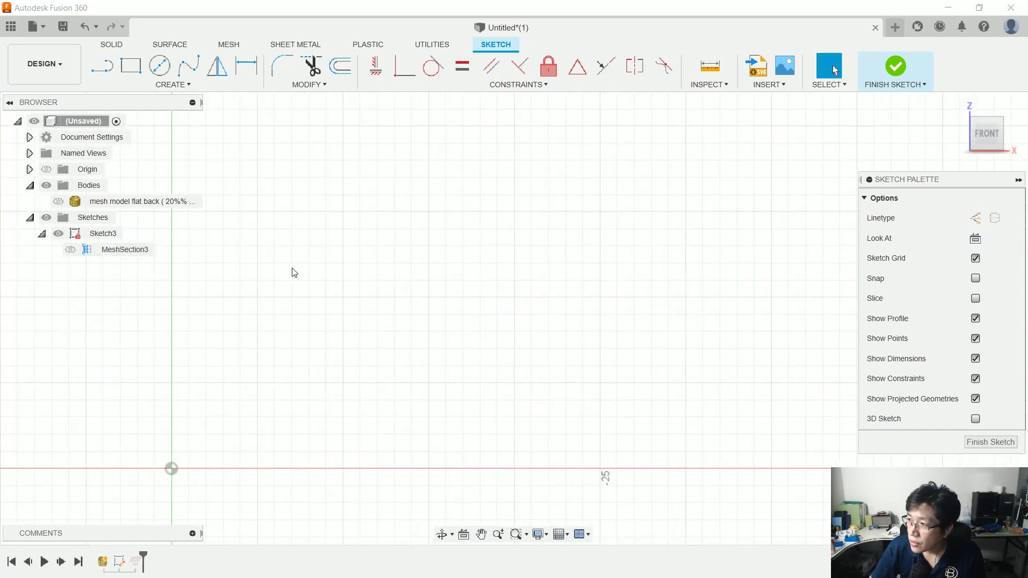
{"action": "left_click", "coordinate": [67, 247]}
{"action": "left_click", "coordinate": [60, 237]}
Turn MeshSection3's outline visibility back on in the browser.
{"action": "scroll", "coordinate": [232, 346], "scroll_direction": "up", "scroll_amount": 1}
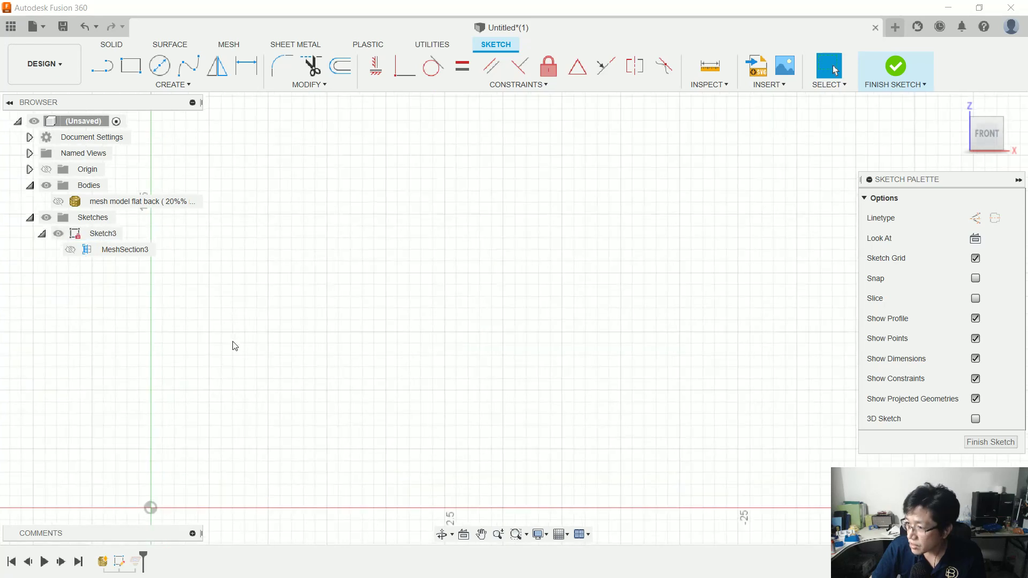
{"action": "scroll", "coordinate": [248, 335], "scroll_direction": "down", "scroll_amount": 4}
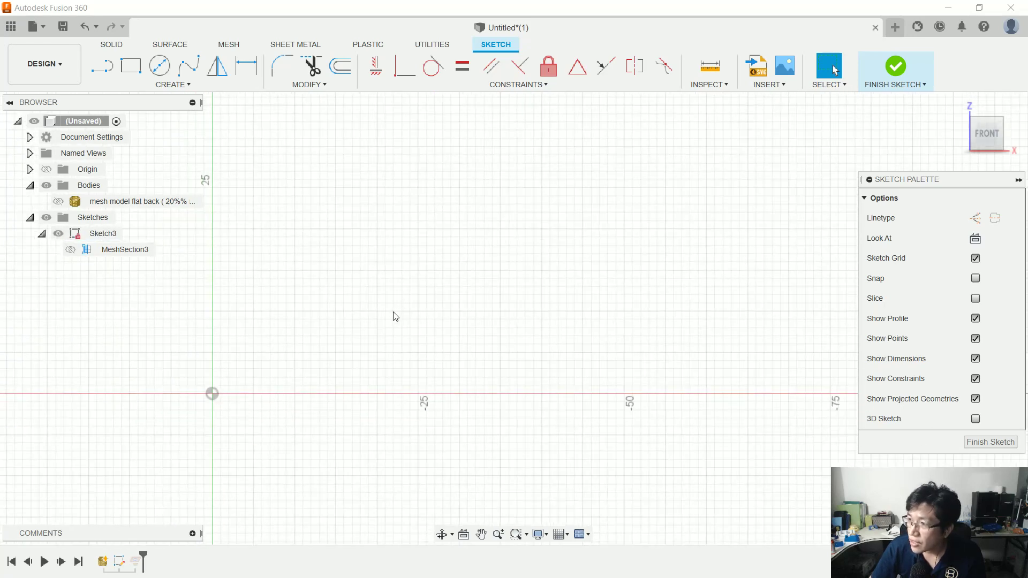
{"action": "scroll", "coordinate": [395, 317], "scroll_direction": "down", "scroll_amount": 1}
{"action": "left_click", "coordinate": [70, 249]}
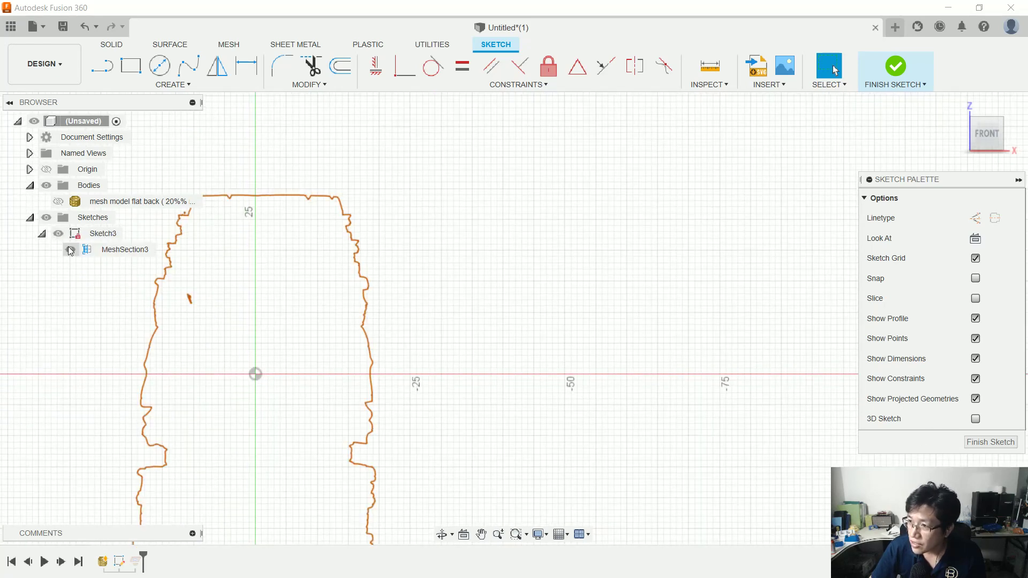
{"action": "left_click", "coordinate": [171, 85]}
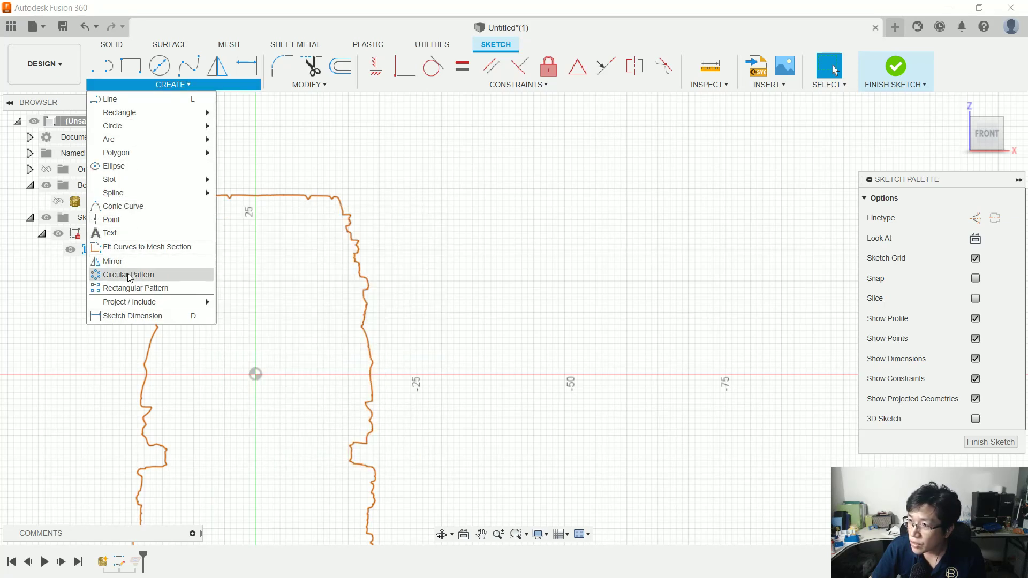
Fit a spline to the mesh section at 0.001 mm tolerance and hide MeshSection3.
{"action": "left_click", "coordinate": [140, 247]}
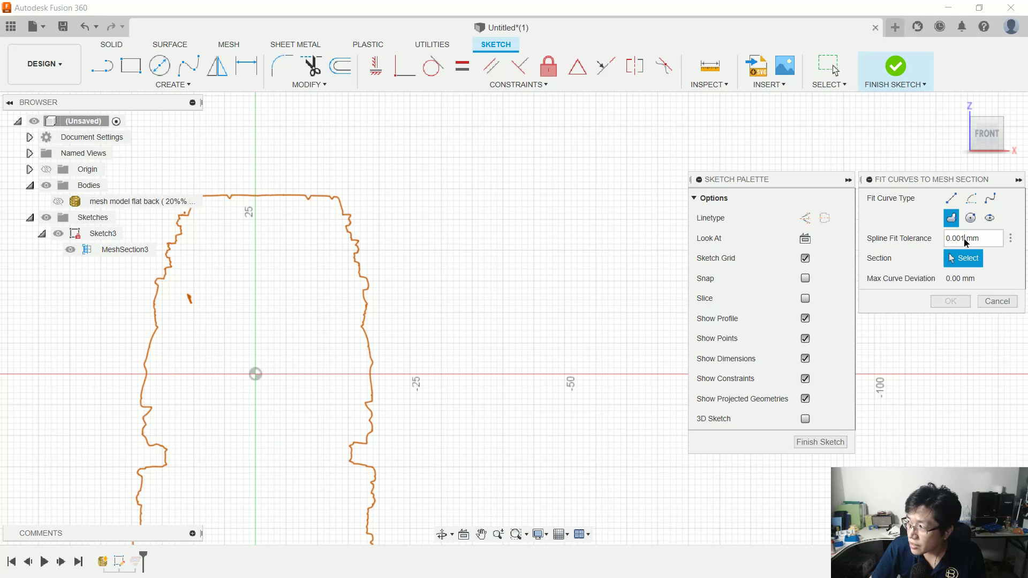
{"action": "left_click_drag", "start_coordinate": [965, 242], "coordinate": [937, 246]}
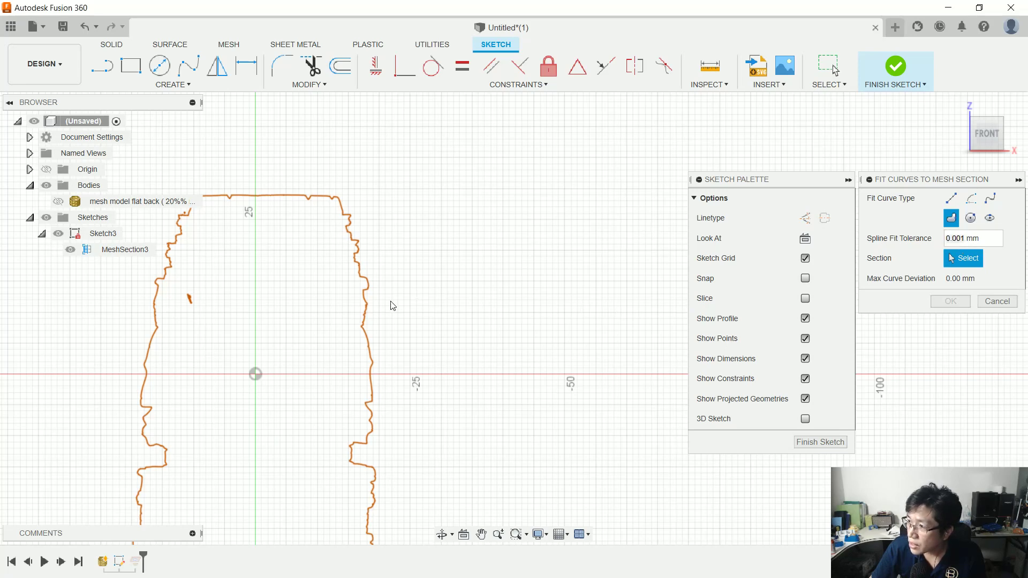
{"action": "left_click", "coordinate": [367, 316]}
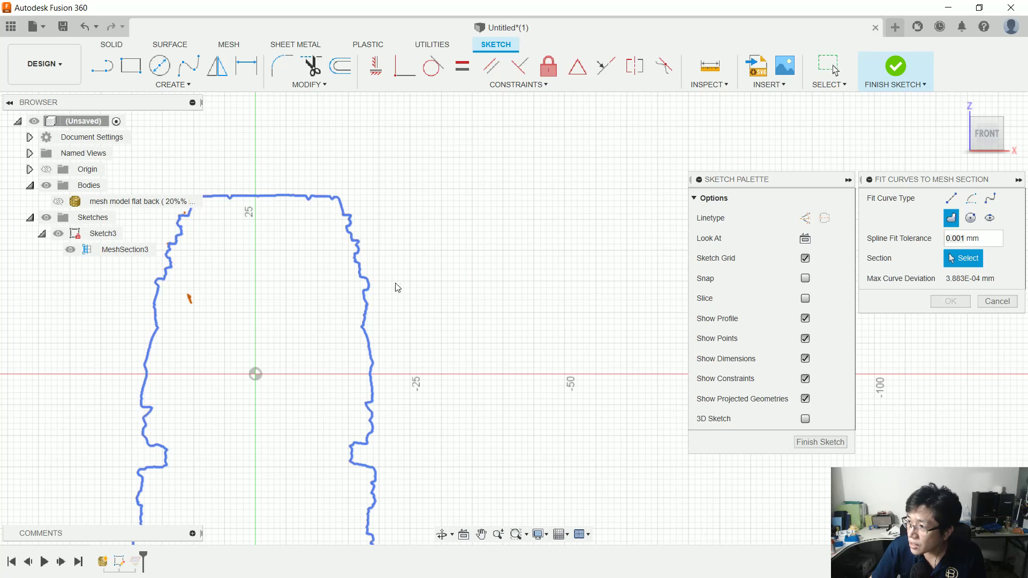
{"action": "left_click", "coordinate": [70, 249]}
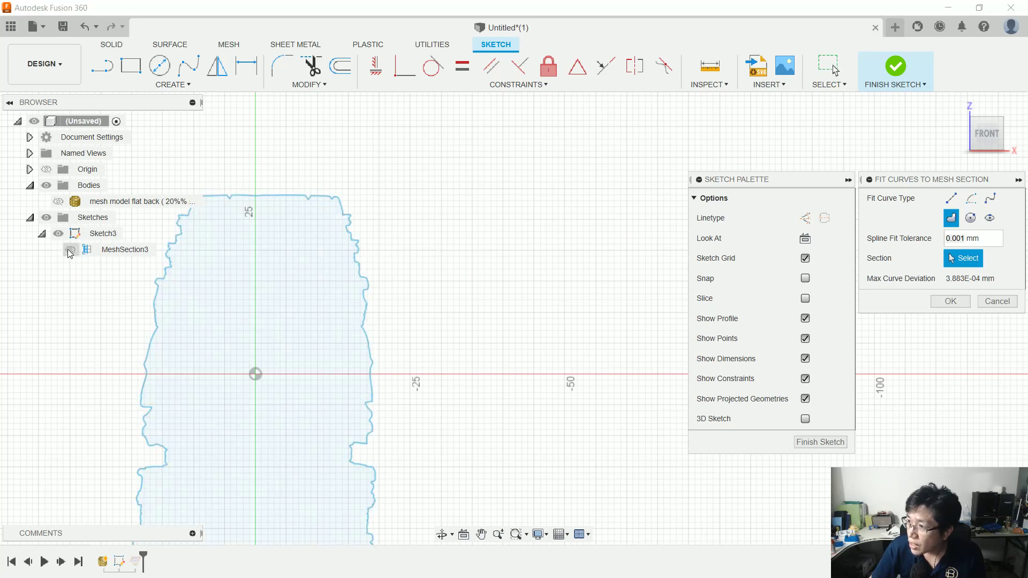
{"action": "left_click", "coordinate": [950, 301]}
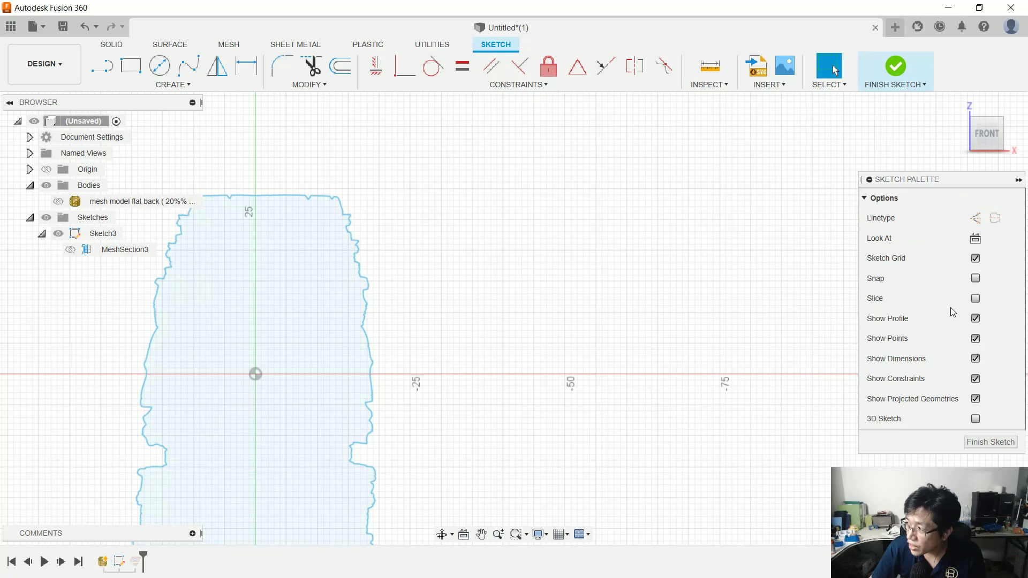
Select the closed fitted profile and orbit to view it in 3D.
{"action": "mouse_move", "coordinate": [503, 358]}
{"action": "middle_mouse_down"}
{"action": "mouse_move", "coordinate": [638, 298]}
{"action": "mouse_move", "coordinate": [589, 307]}
{"action": "middle_mouse_up"}
{"action": "scroll", "coordinate": [525, 292], "scroll_direction": "down", "scroll_amount": 1}
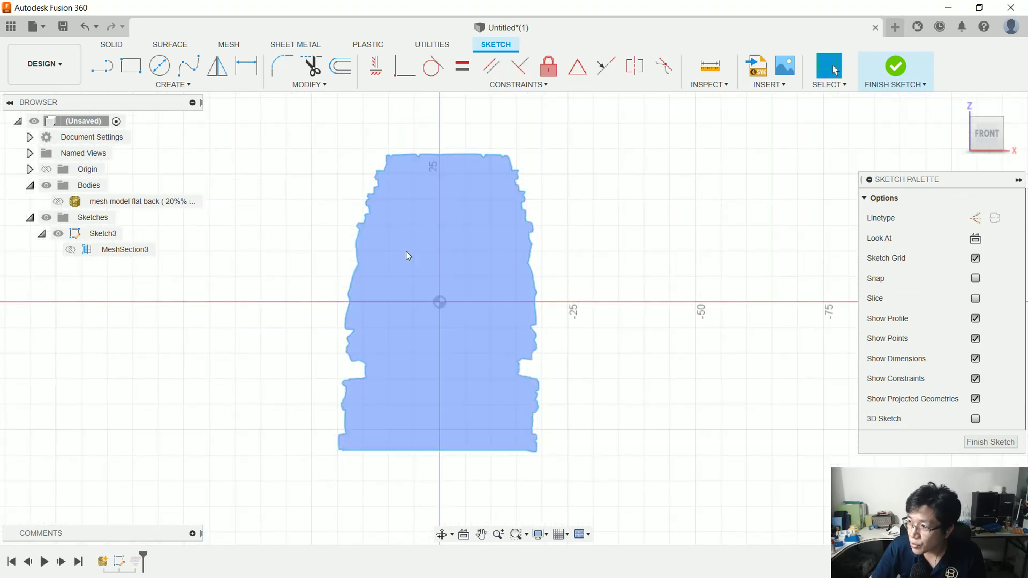
{"action": "scroll", "coordinate": [406, 252], "scroll_direction": "up", "scroll_amount": 2}
{"action": "scroll", "coordinate": [434, 134], "scroll_direction": "down", "scroll_amount": 1}
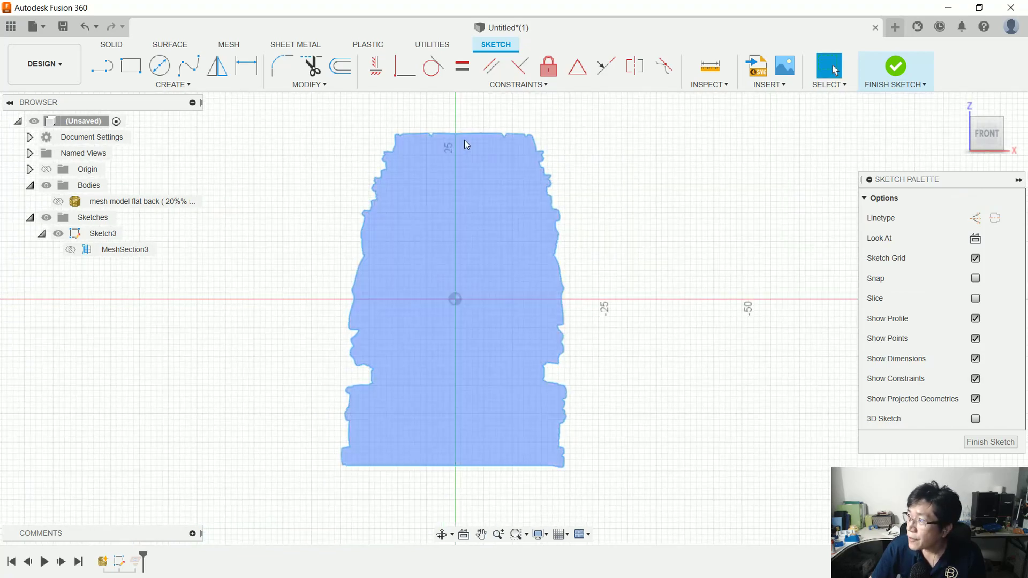
{"action": "scroll", "coordinate": [455, 170], "scroll_direction": "up", "scroll_amount": 1}
{"action": "left_click", "coordinate": [482, 195]}
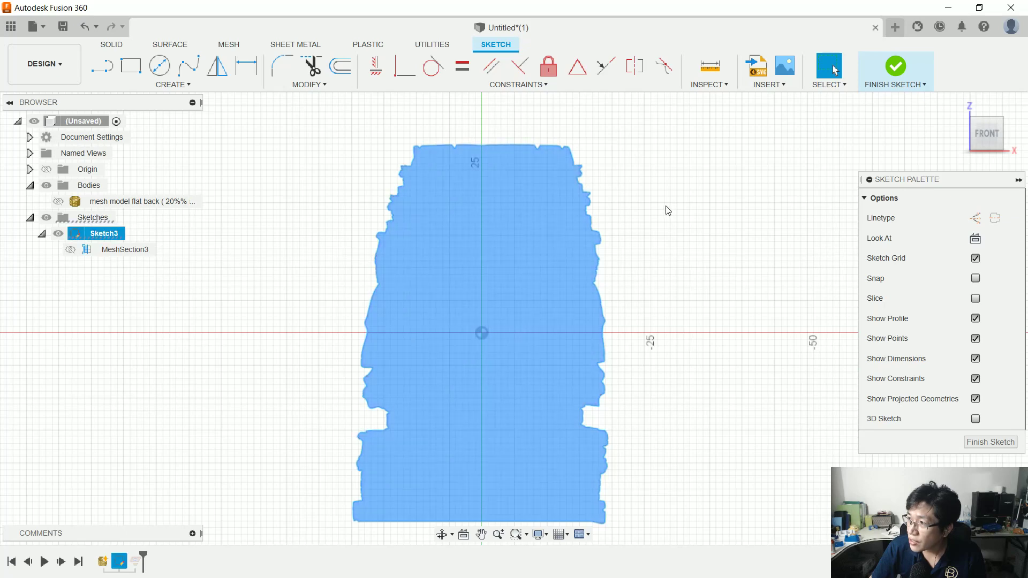
{"action": "middle_click_drag", "start_coordinate": [610, 208], "coordinate": [375, 211], "text": "shift"}
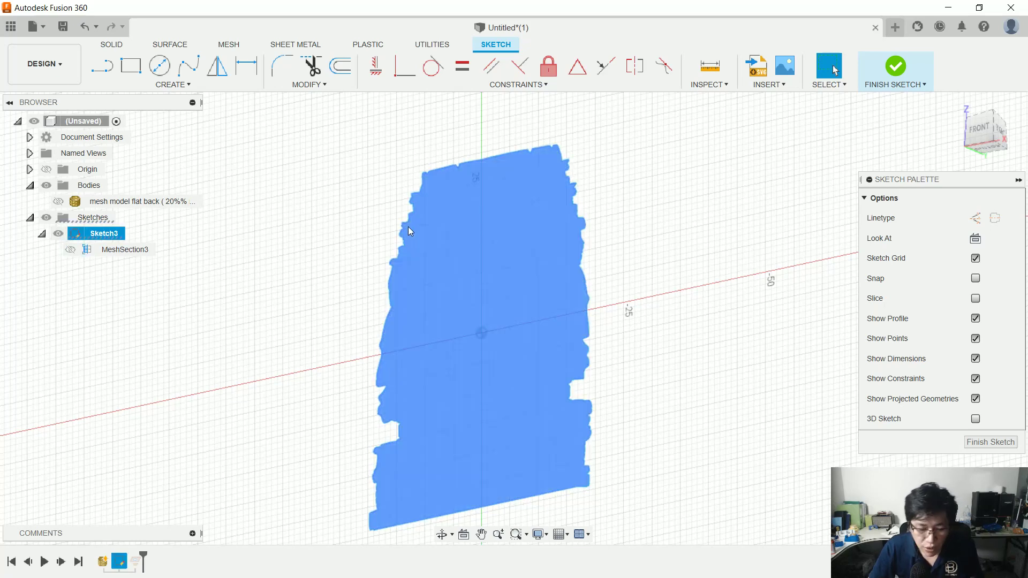
Extrude the fitted profile 5.76 mm into new Body2, then return to the front view.
{"action": "key", "text": "e"}
{"action": "left_click", "coordinate": [487, 338]}
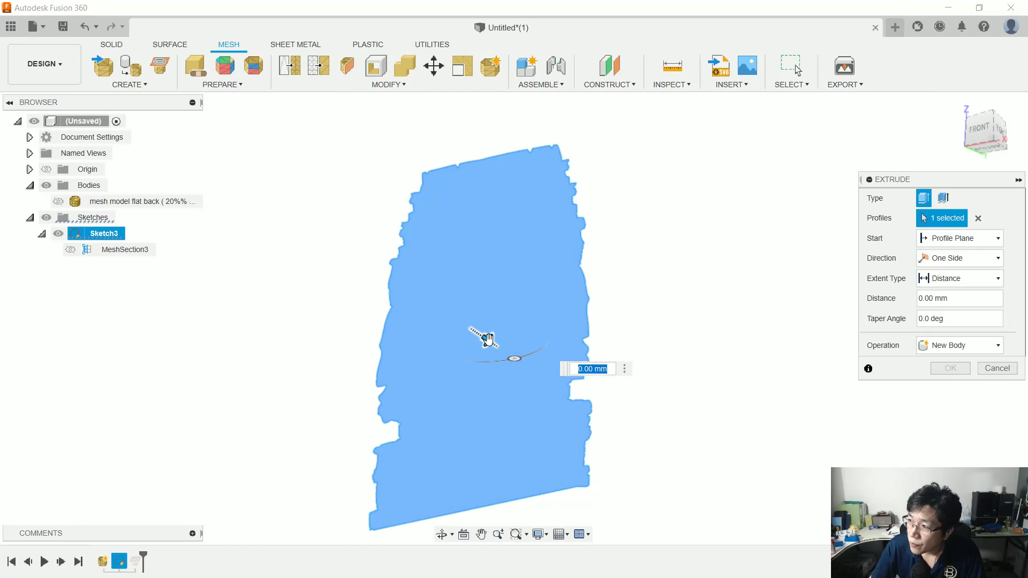
{"action": "left_click_drag", "start_coordinate": [488, 338], "coordinate": [567, 335]}
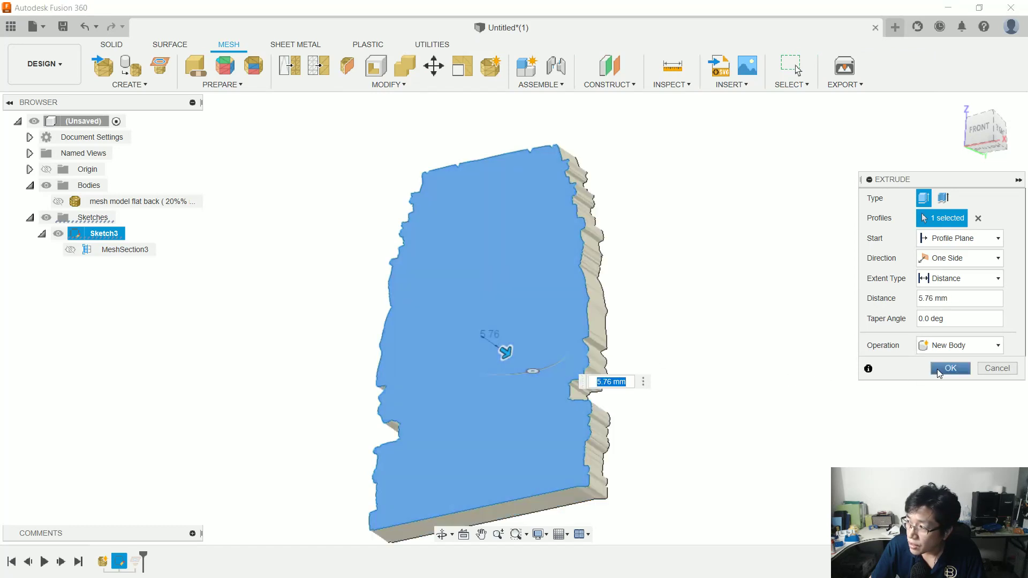
{"action": "left_click", "coordinate": [938, 368]}
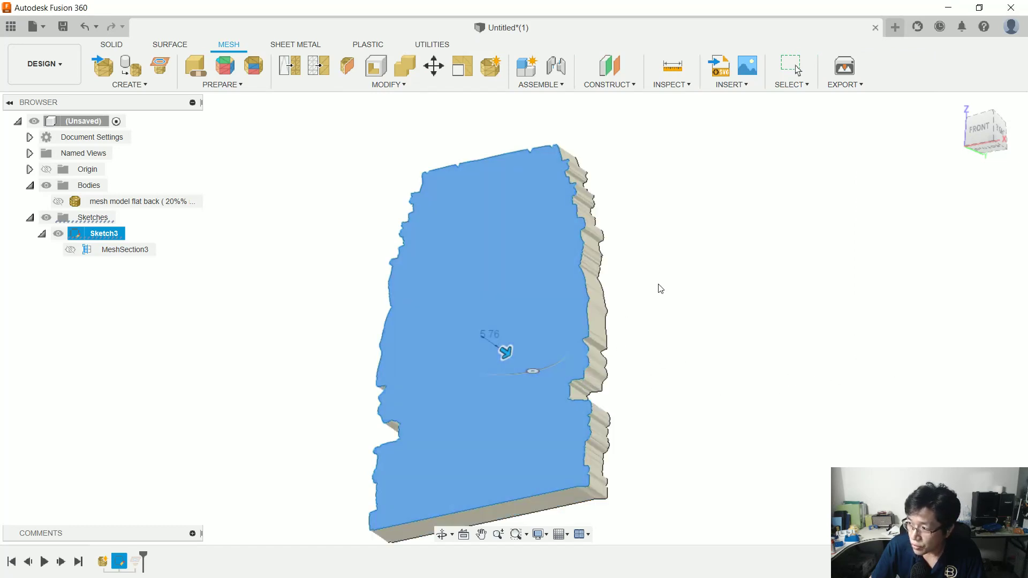
{"action": "middle_click_drag", "start_coordinate": [667, 298], "coordinate": [673, 312], "text": "shift"}
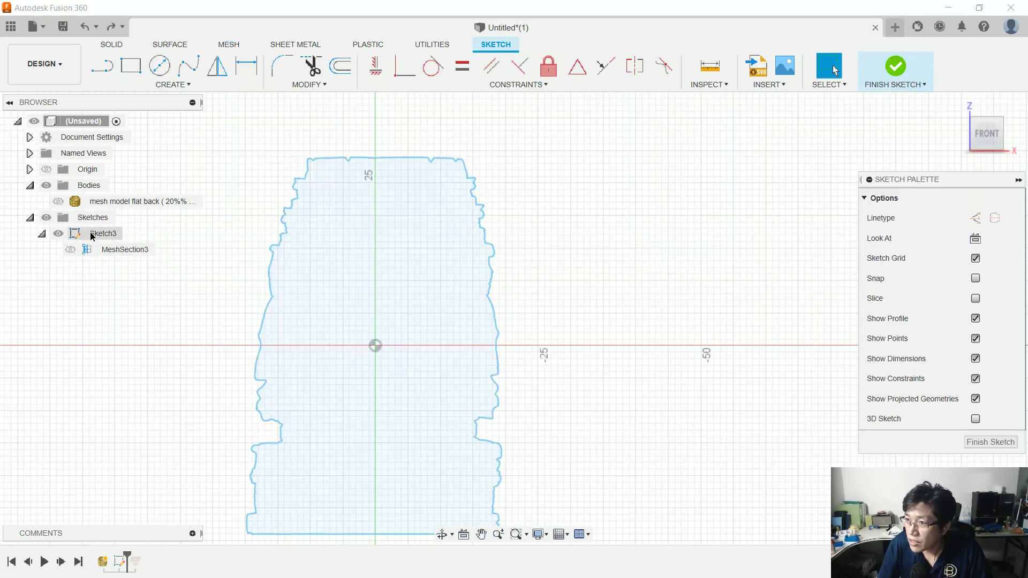
Save Sketch3 as 11.dxf and inspect the outline in Illustrator.
{"action": "right_click", "coordinate": [90, 232]}
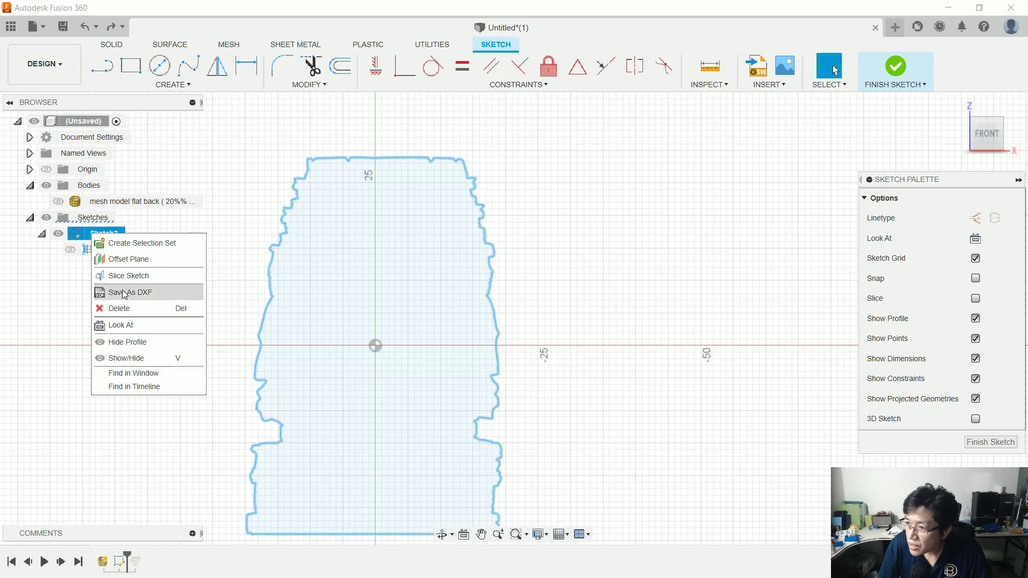
{"action": "left_click", "coordinate": [181, 301]}
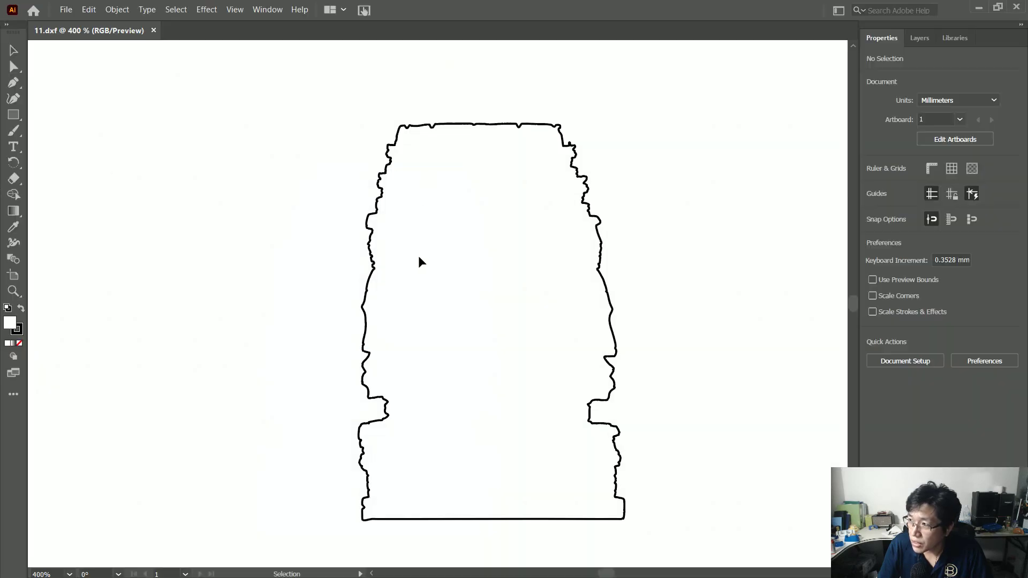
{"action": "scroll", "coordinate": [418, 262], "scroll_direction": "right", "scroll_amount": 3}
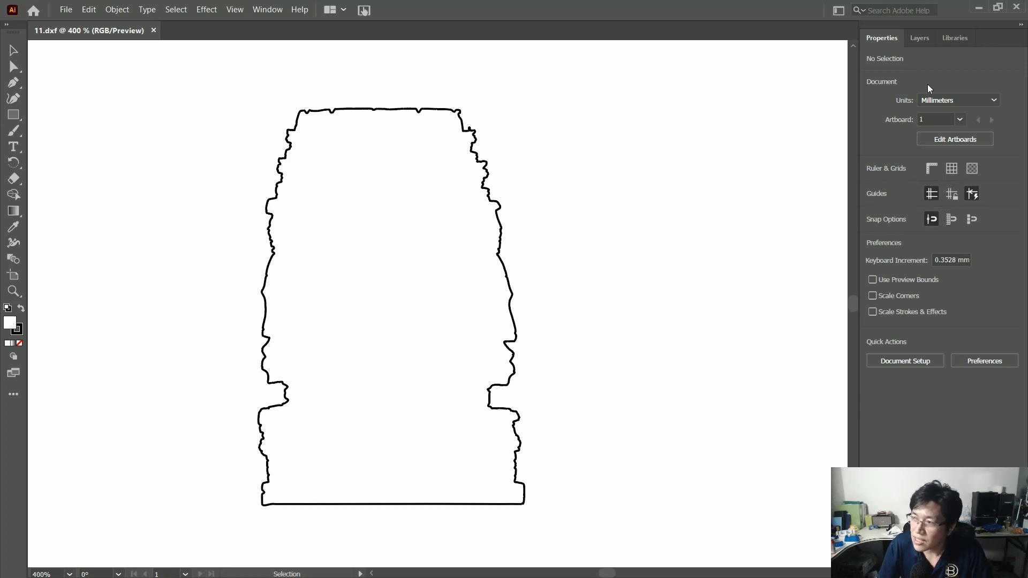
Minimize Illustrator and select the fitted outline curve back in Sketch3.
{"action": "left_click", "coordinate": [979, 8]}
{"action": "scroll", "coordinate": [419, 256], "scroll_direction": "down", "scroll_amount": 2}
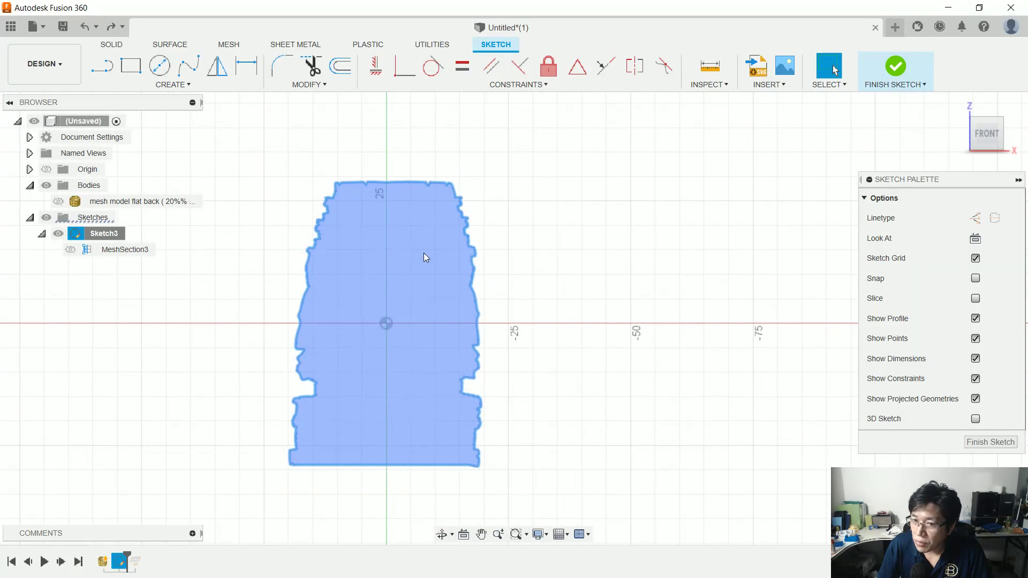
{"action": "scroll", "coordinate": [424, 252], "scroll_direction": "up", "scroll_amount": 3}
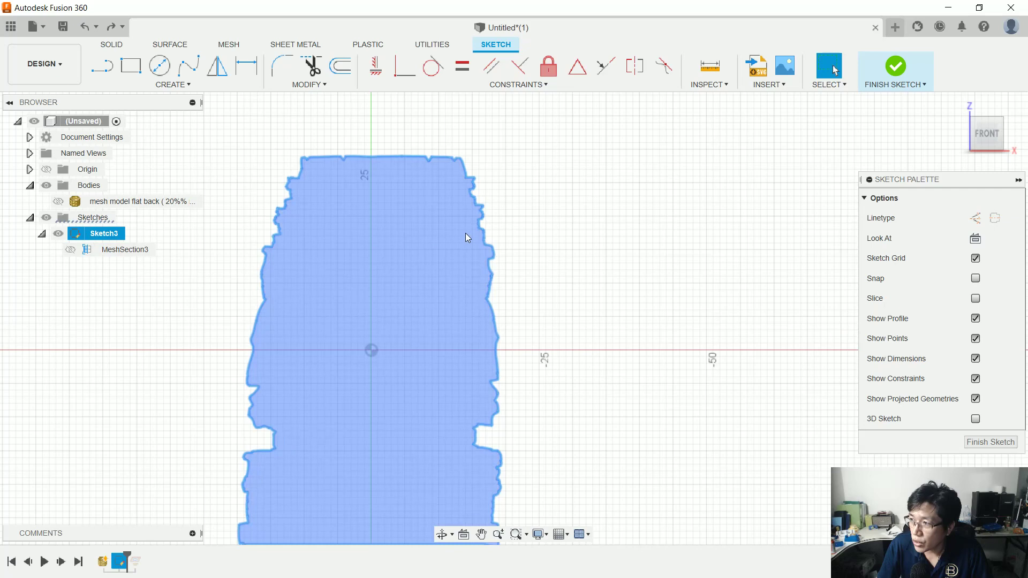
{"action": "scroll", "coordinate": [465, 233], "scroll_direction": "down", "scroll_amount": 2}
{"action": "scroll", "coordinate": [461, 290], "scroll_direction": "up", "scroll_amount": 3}
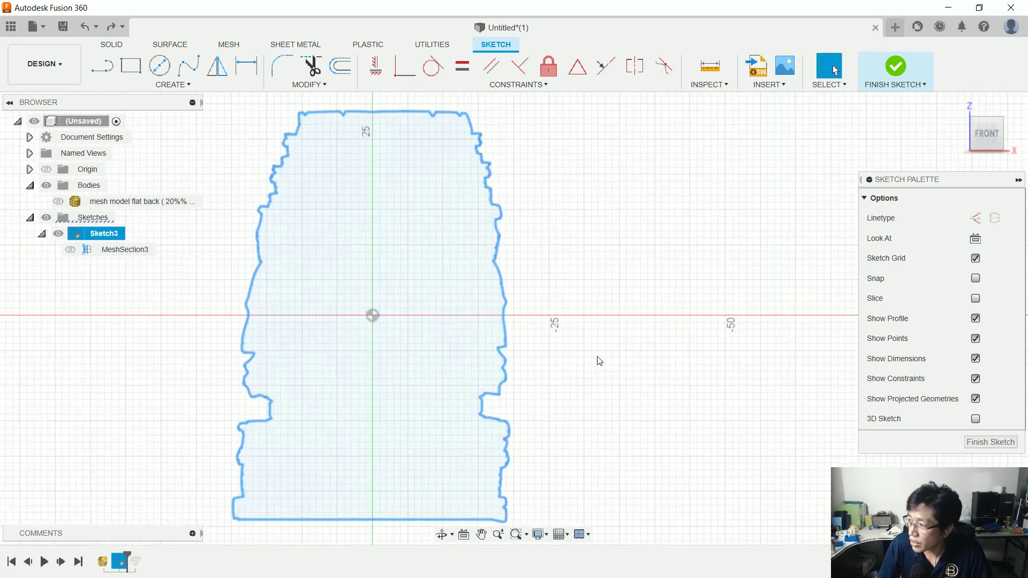
{"action": "left_click", "coordinate": [506, 300]}
Select Sketch3 and start the Offset command on the fitted outline.
{"action": "left_click", "coordinate": [70, 249]}
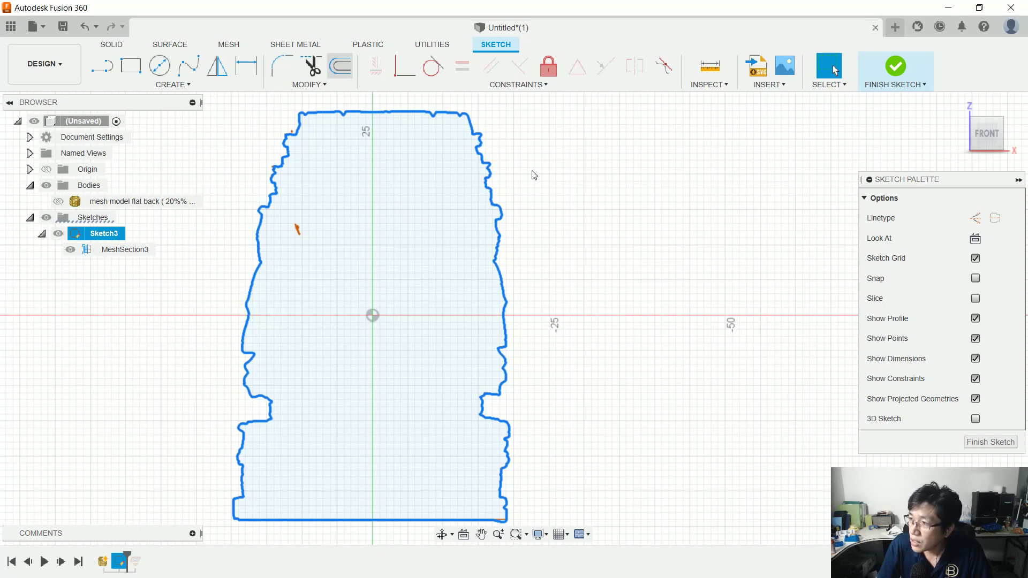
{"action": "left_click", "coordinate": [338, 60]}
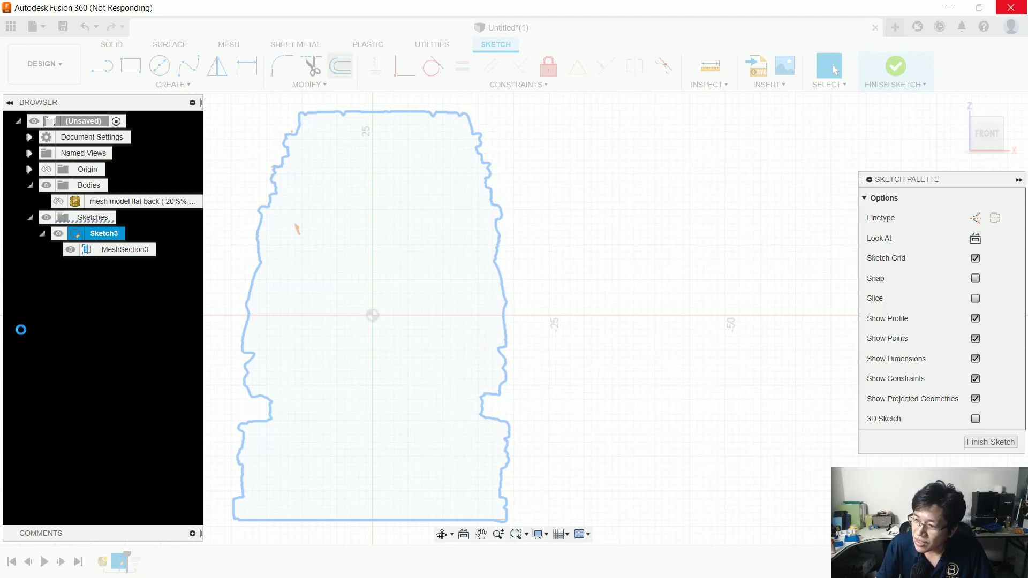
In Task Manager, select the Autodesk Fusion 360 process and expand its child processes to check its status.
{"action": "key", "text": "ctrl+shift+Escape"}
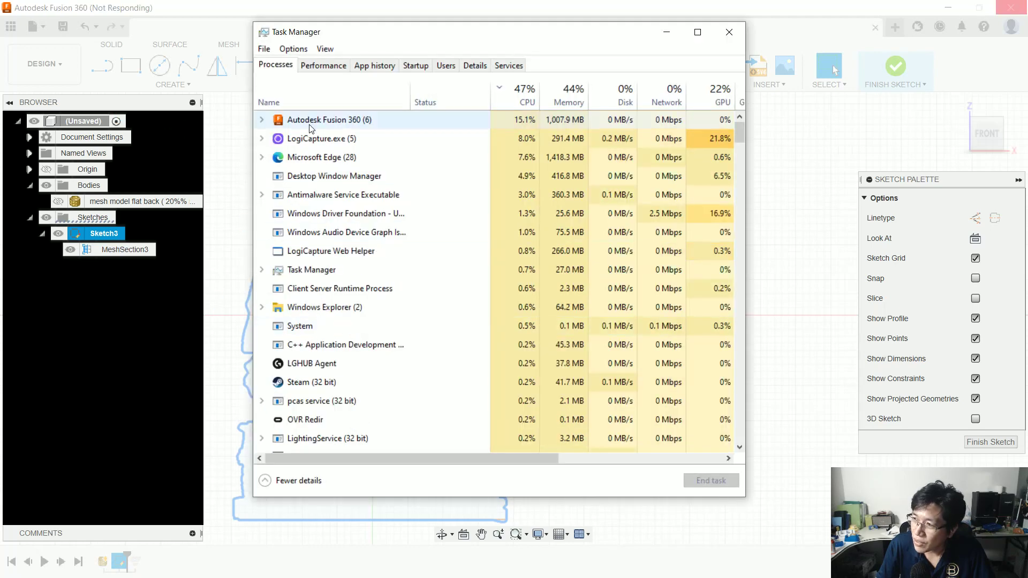
{"action": "left_click", "coordinate": [527, 122]}
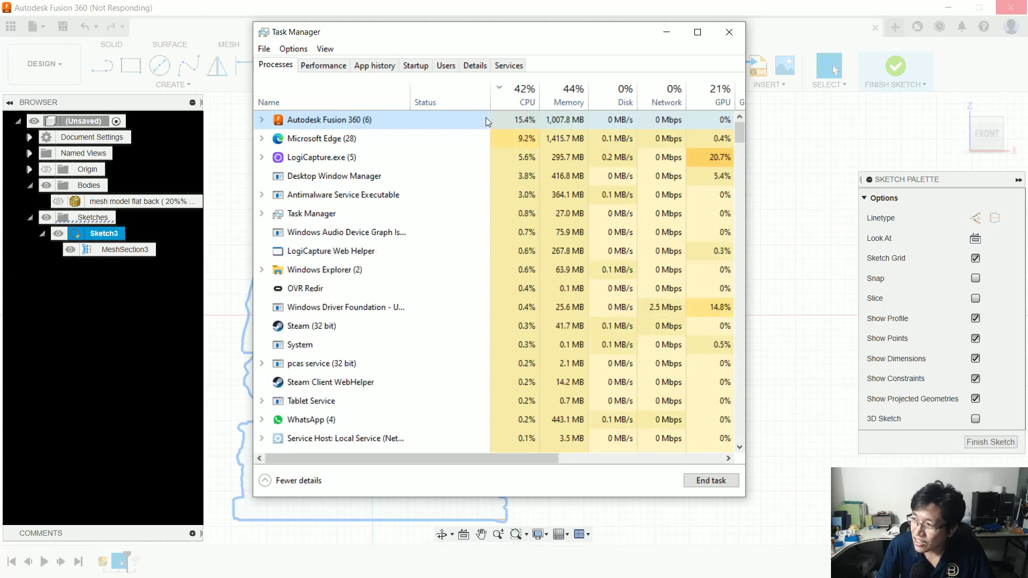
{"action": "left_click", "coordinate": [262, 121]}
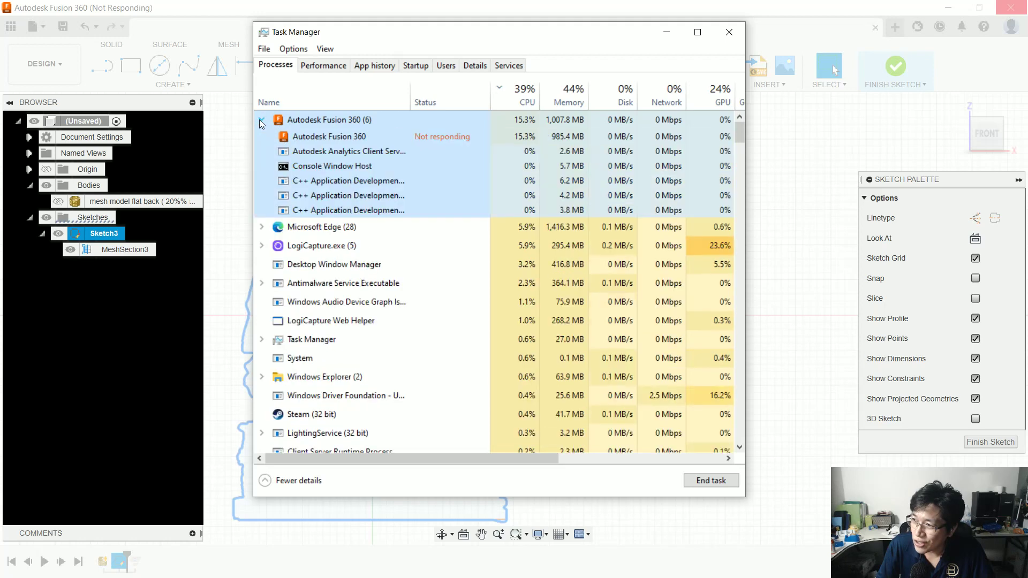
{"action": "left_click", "coordinate": [261, 120]}
{"action": "left_click", "coordinate": [262, 119]}
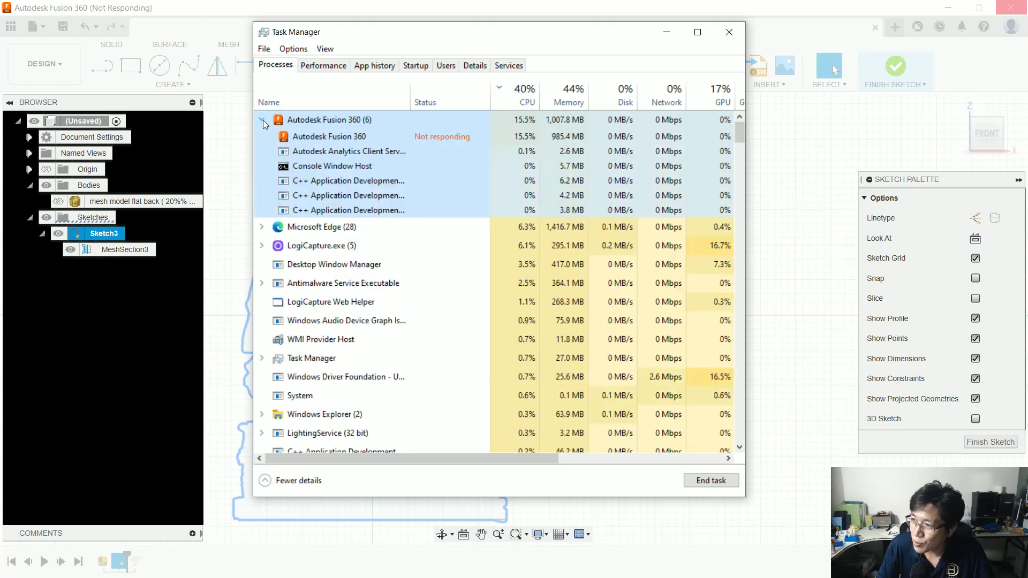
Close Task Manager, leaving the unresponsive Fusion 360 process running.
{"action": "left_click", "coordinate": [728, 31]}
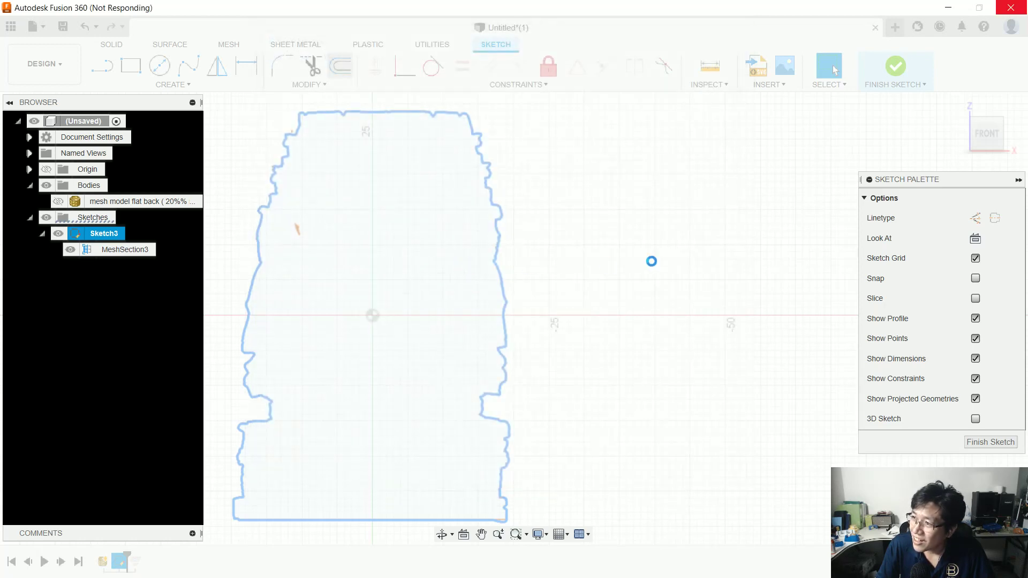